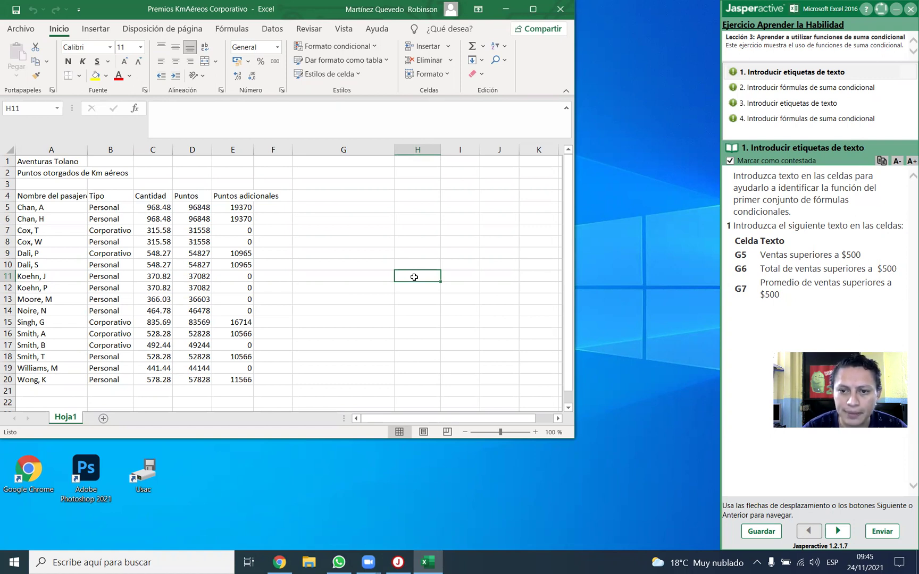
left_click(769, 176)
left_click_drag(853, 188, 855, 189)
left_click(750, 190)
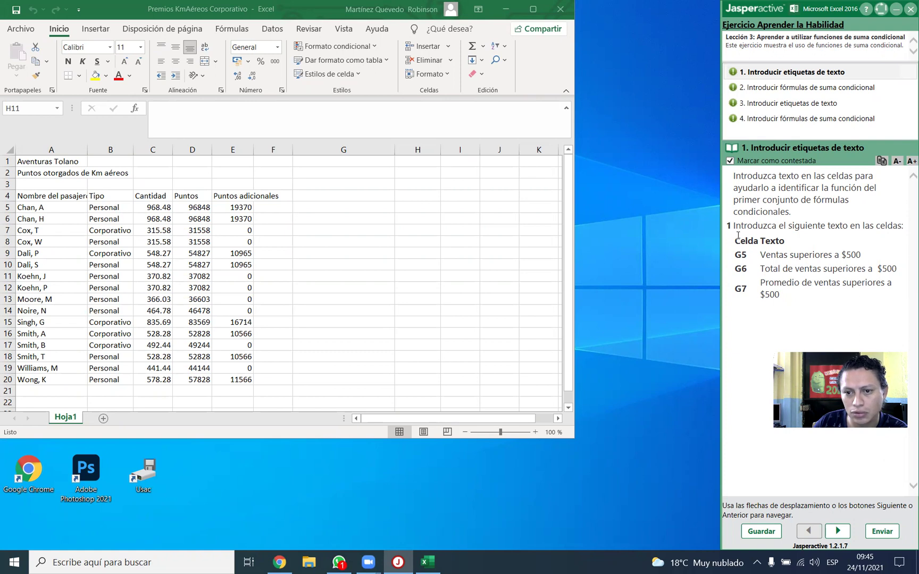
left_click_drag(737, 236, 883, 238)
left_click(883, 238)
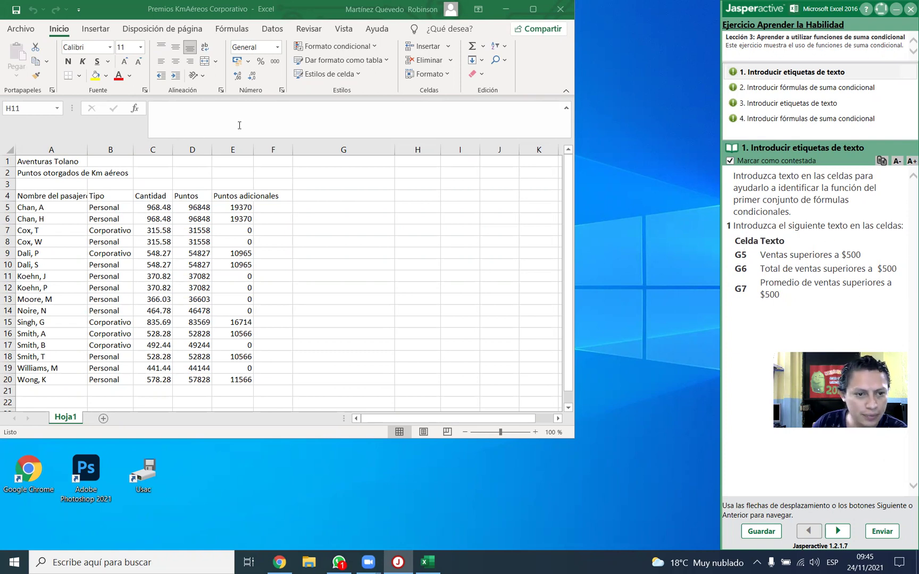
Step: Enter the label "Ventas superiores a $500" in cell G5
left_click(320, 151)
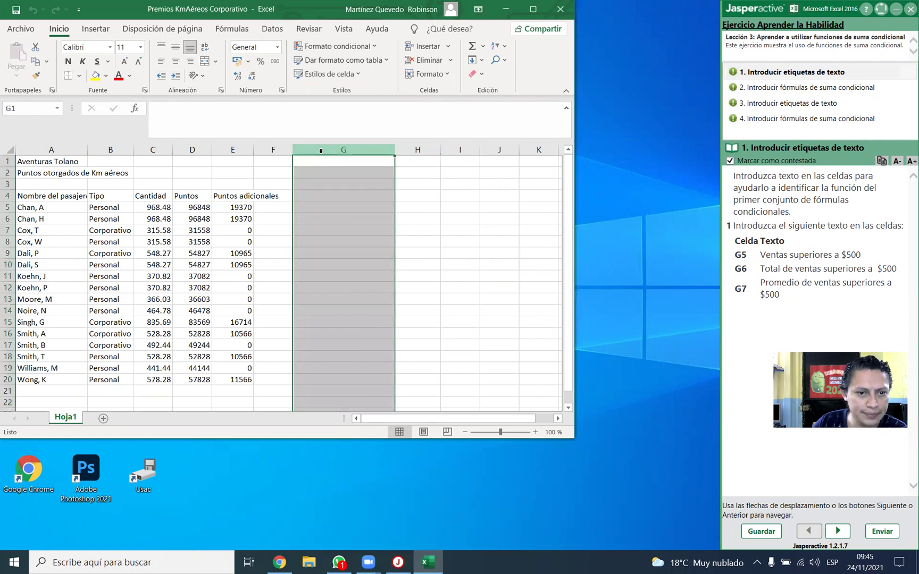
left_click(8, 207)
left_click(343, 207)
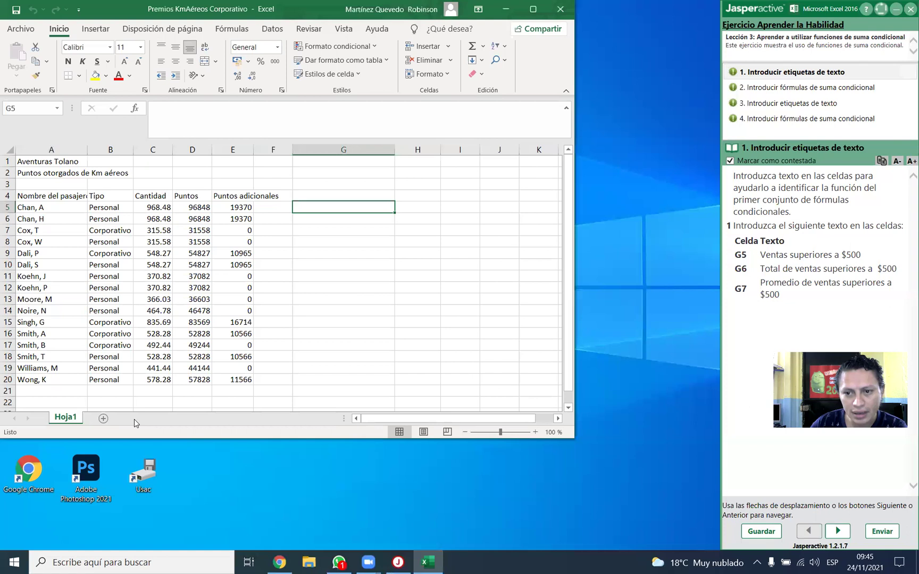
type("Ve")
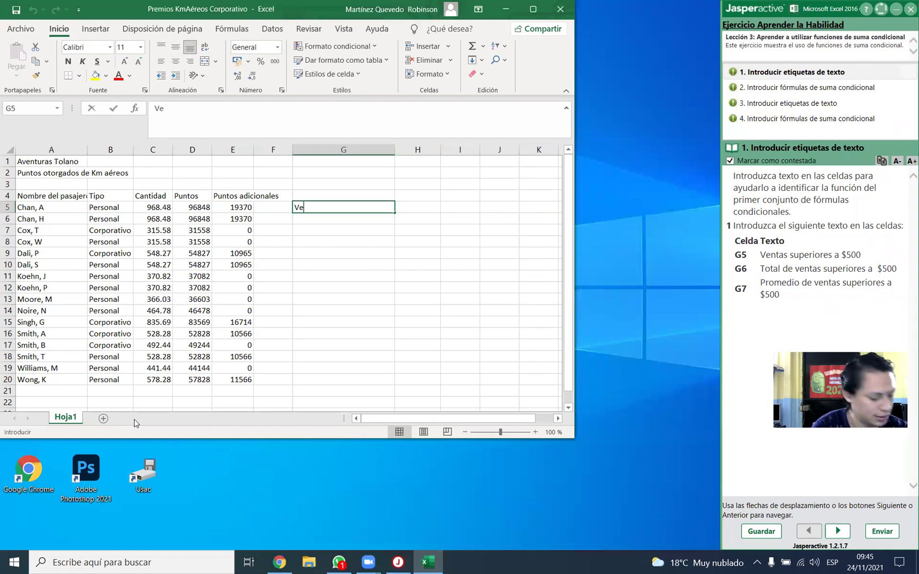
type("ntas superiores")
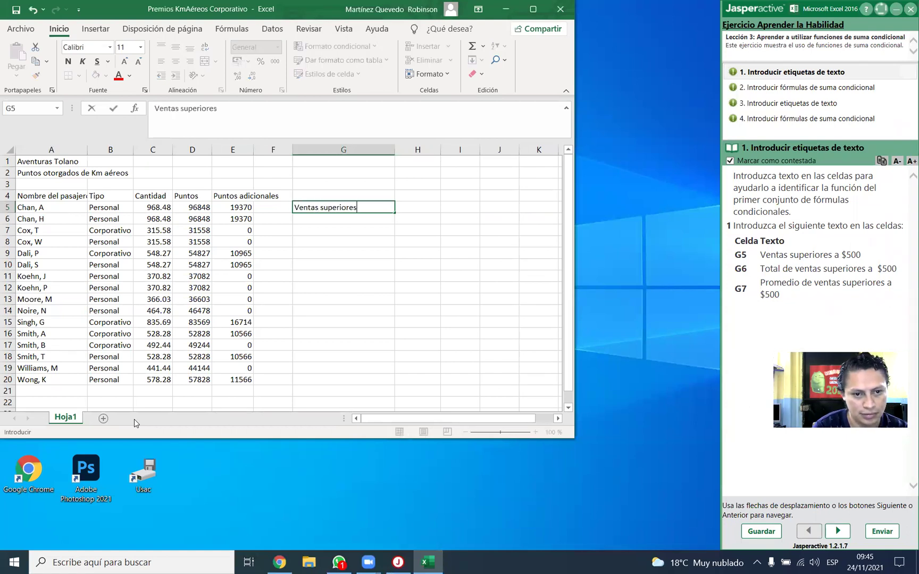
type(" a $500")
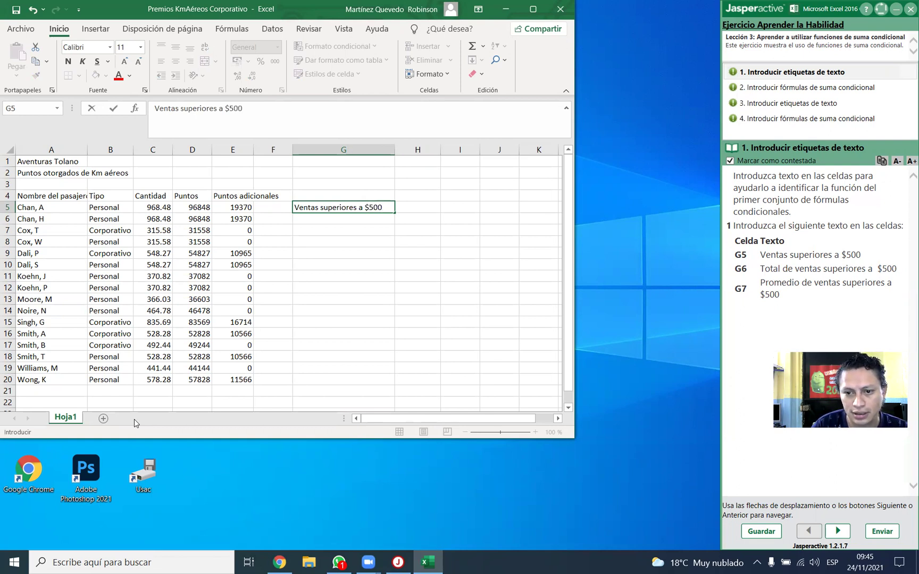
key("Return")
Step: Enter the label "Total de ventas superiores a $500" in cell G6
type("Total de")
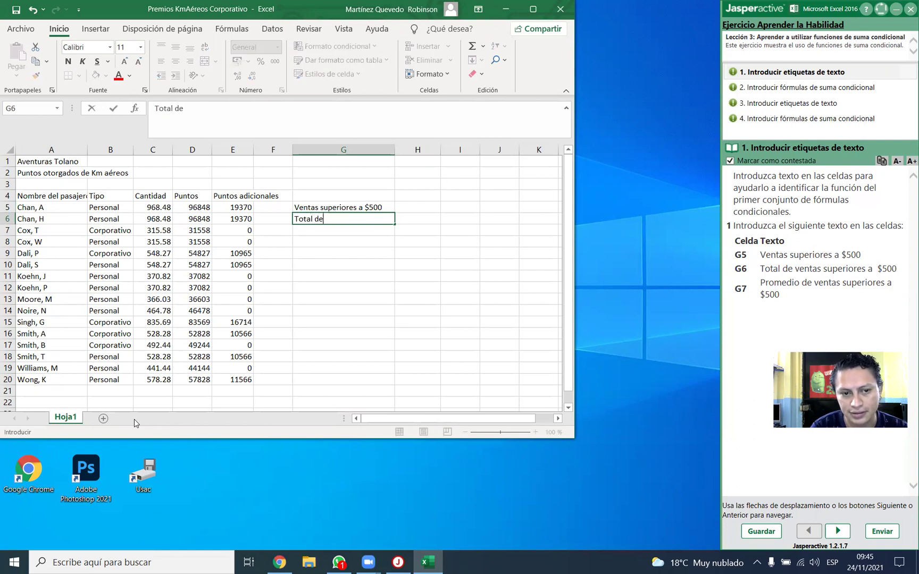
type(" ventas superi")
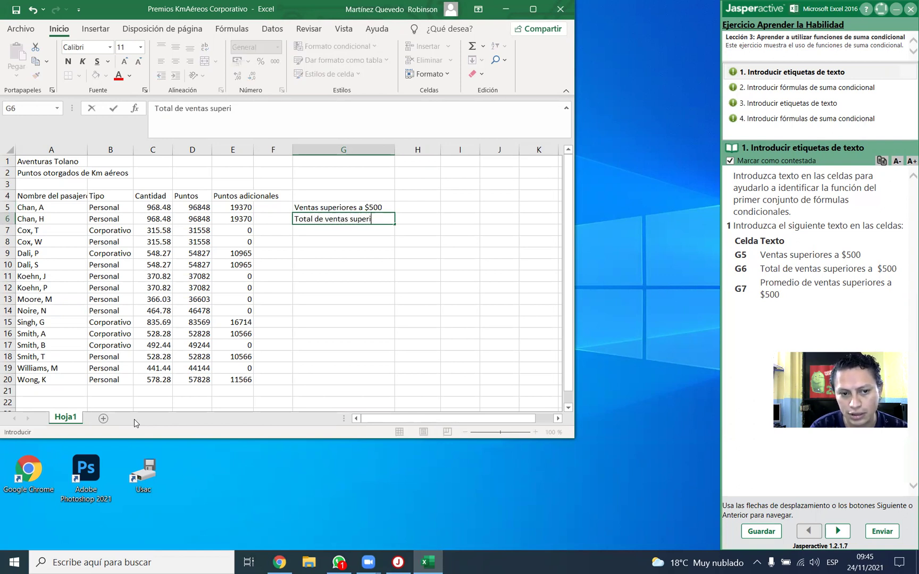
type("ores a")
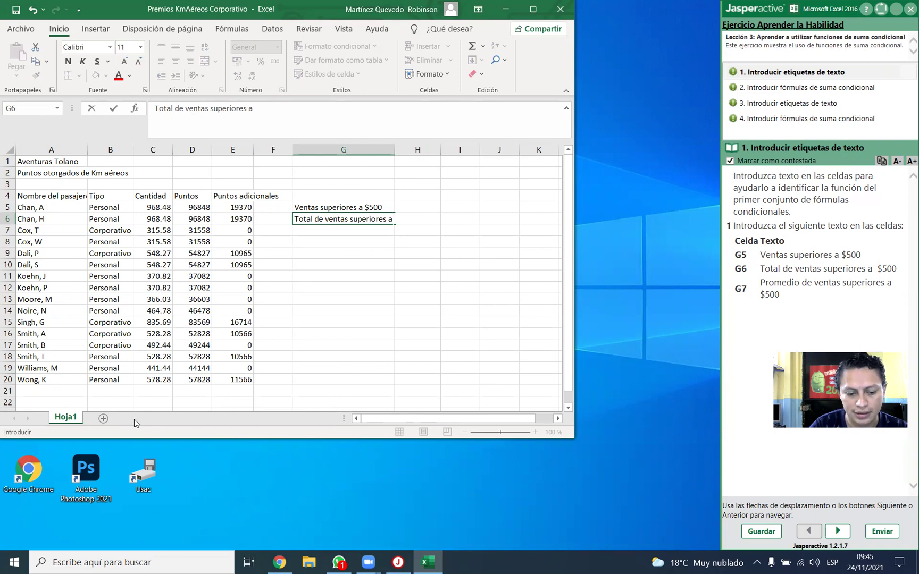
type(" $500")
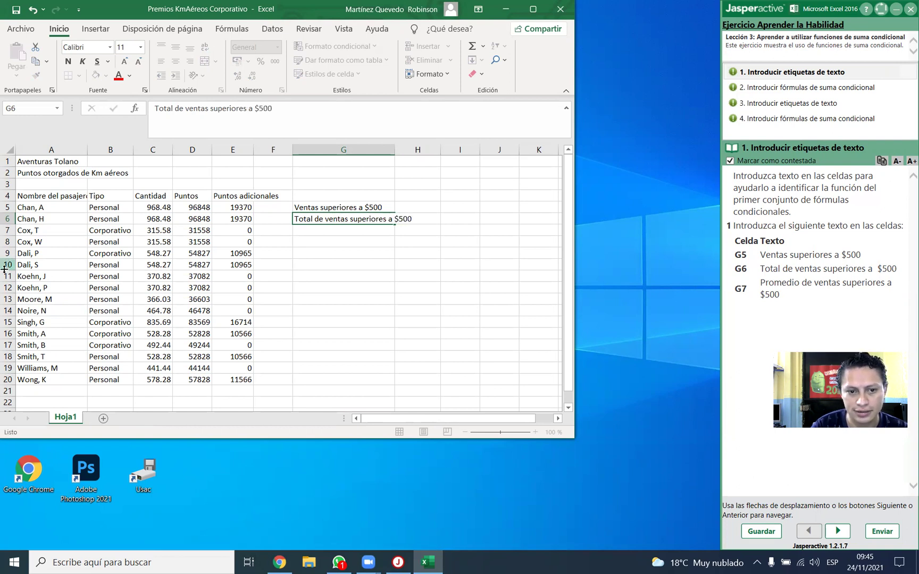
key("Return")
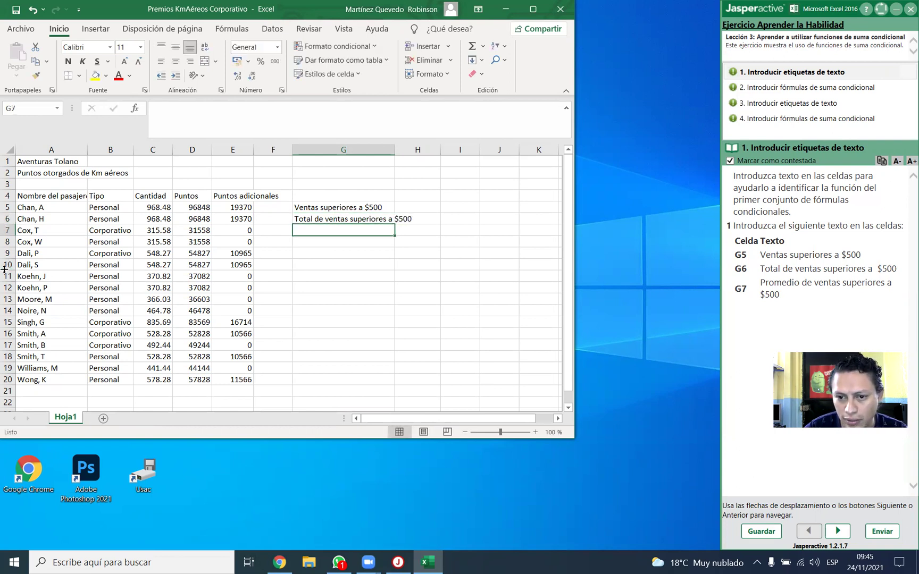
Step: Enter the label "Promedio de ventas superiores a $500" in cell G7
type("P")
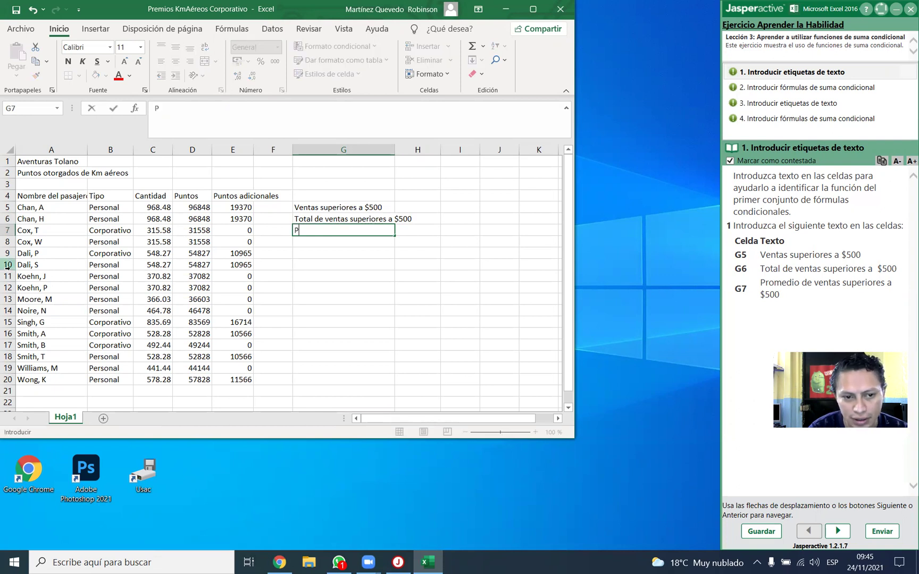
type("romedio de ")
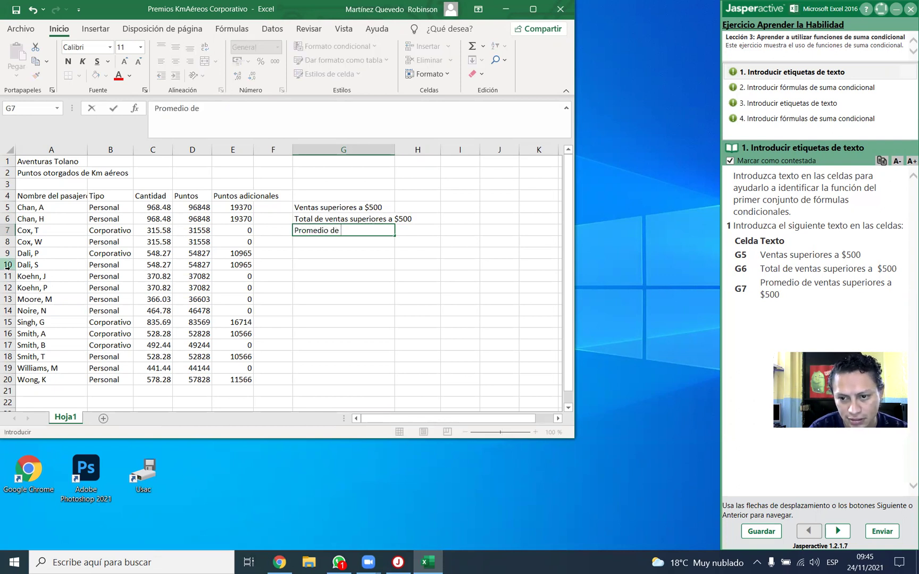
type("ventas superiores a ")
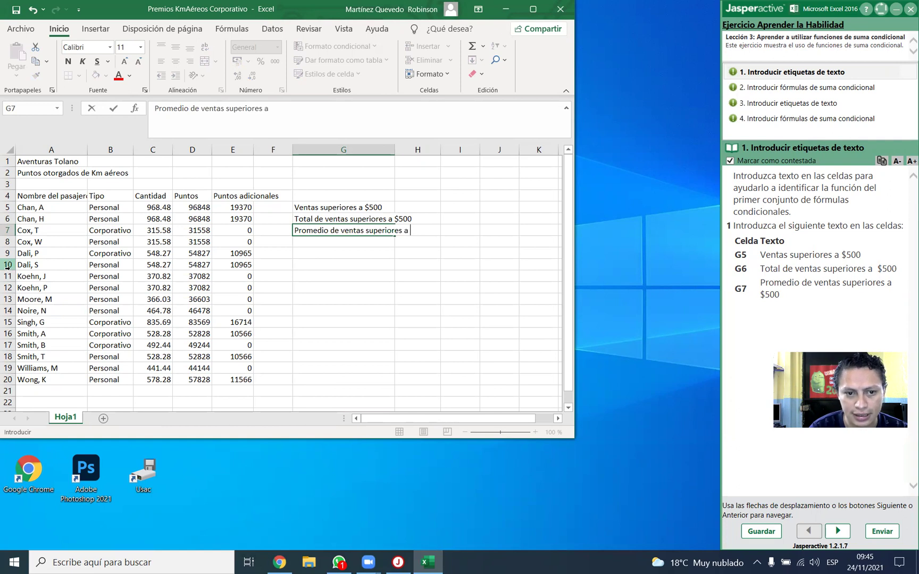
type("%500")
key("BackSpace")
key("BackSpace")
key("BackSpace")
key("BackSpace")
type("$500")
key("Return")
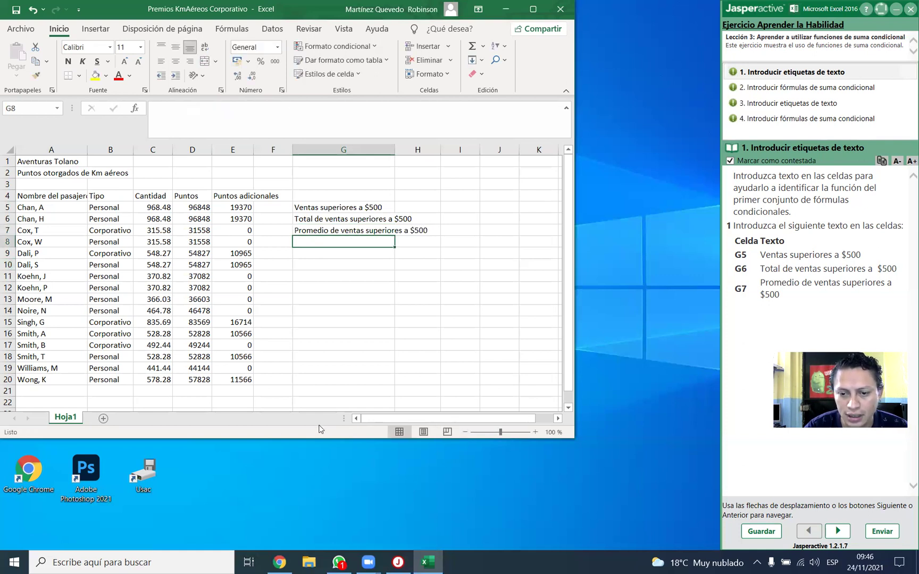
Step: Advance the exercise to task 2 and enter the formula =CONTAR.SI(C5:C20;">500") in cell H5
left_click(836, 533)
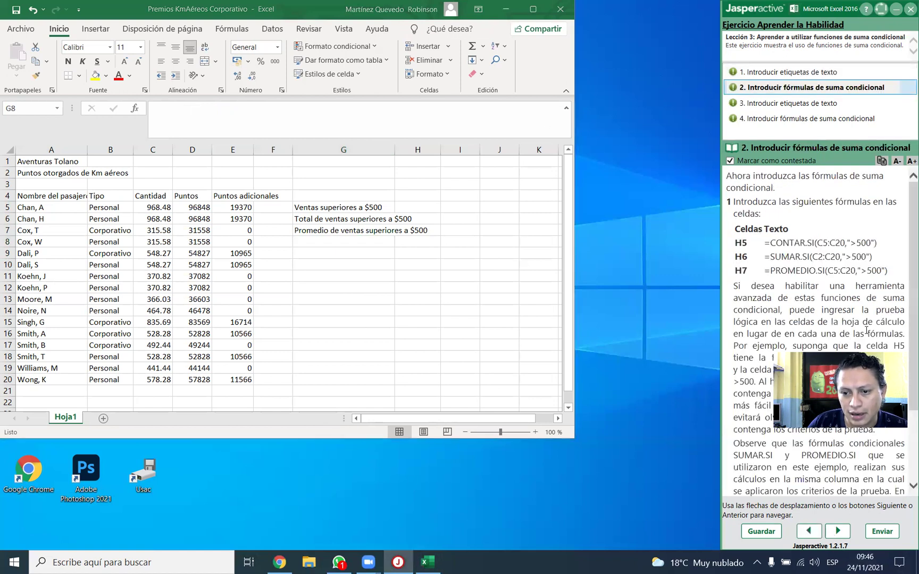
left_click_drag(865, 344, 652, 213)
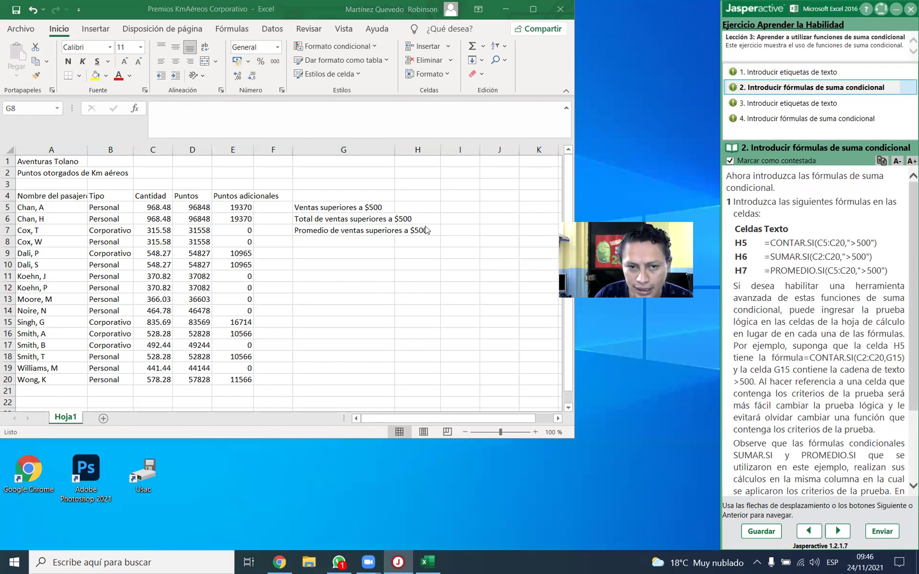
left_click(408, 194)
left_click(412, 207)
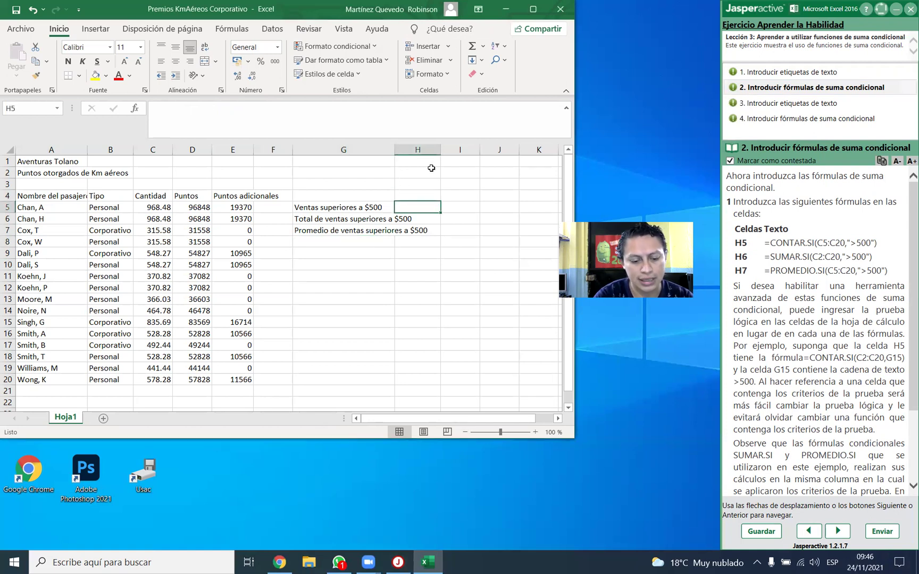
type("=cont")
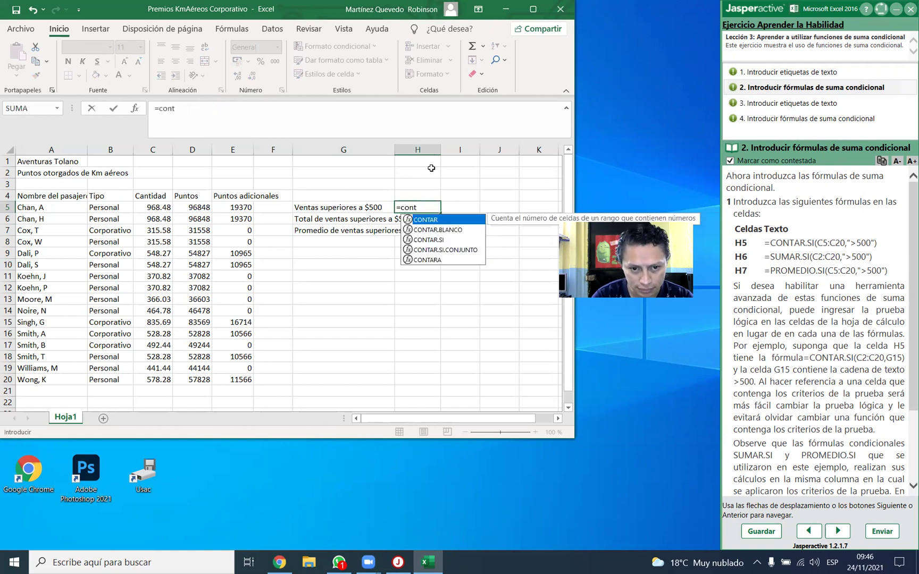
key("Down")
key("Down")
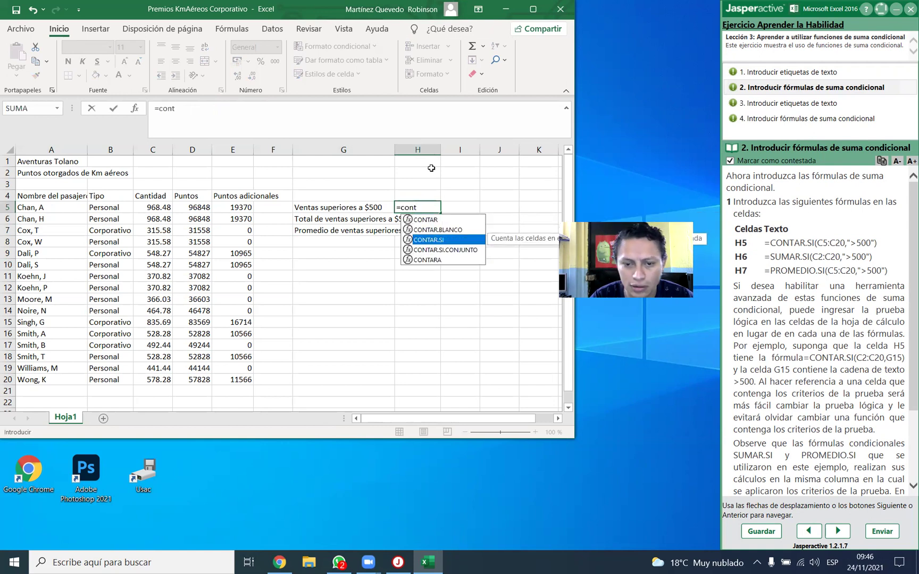
key("Tab")
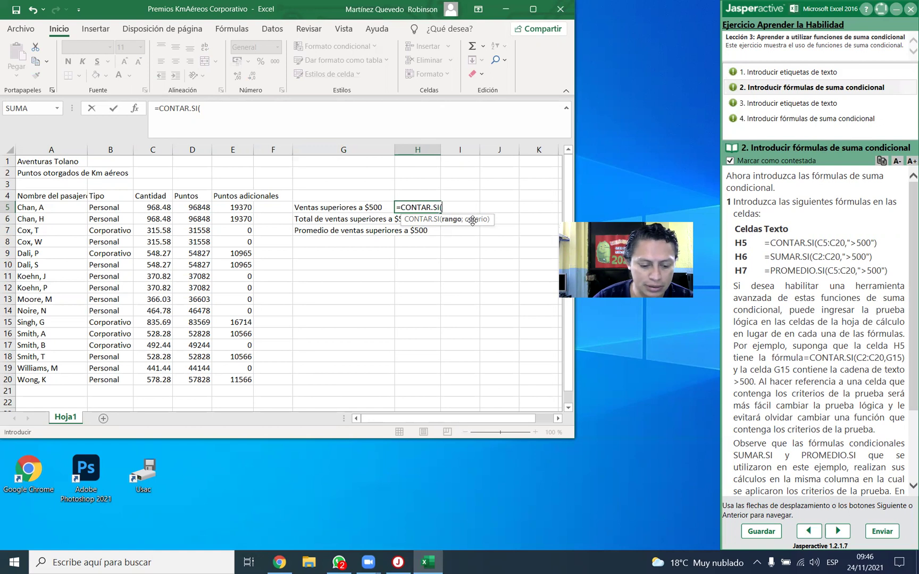
type("c5")
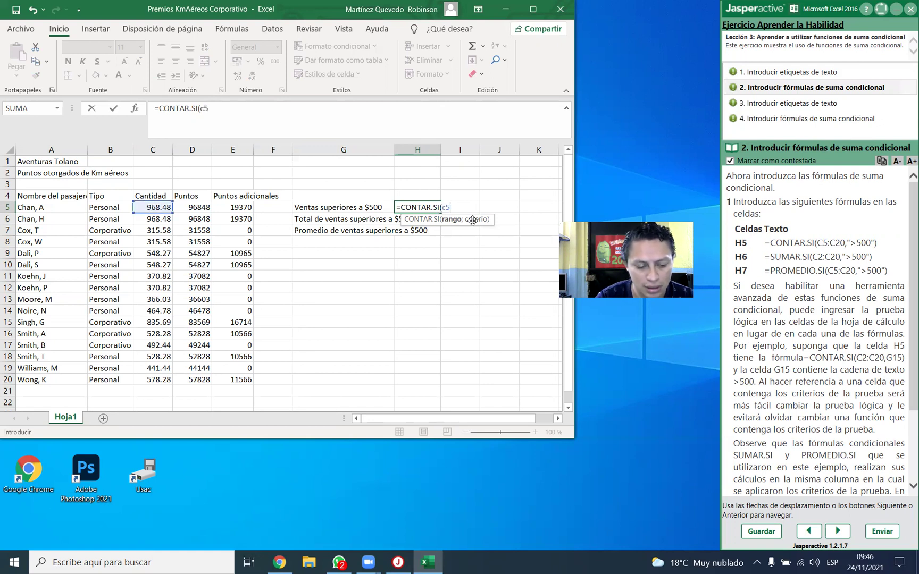
type(":")
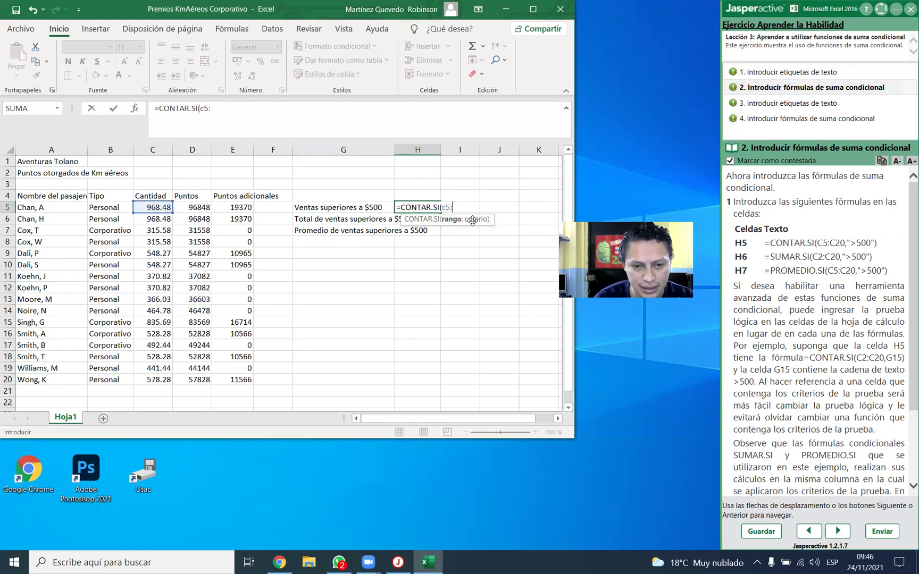
type("c20;")
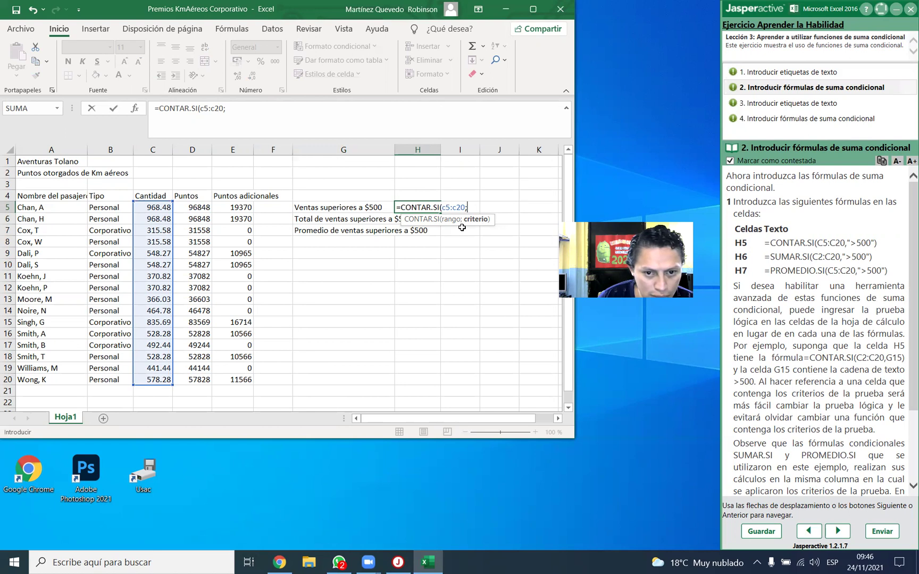
type("\"")
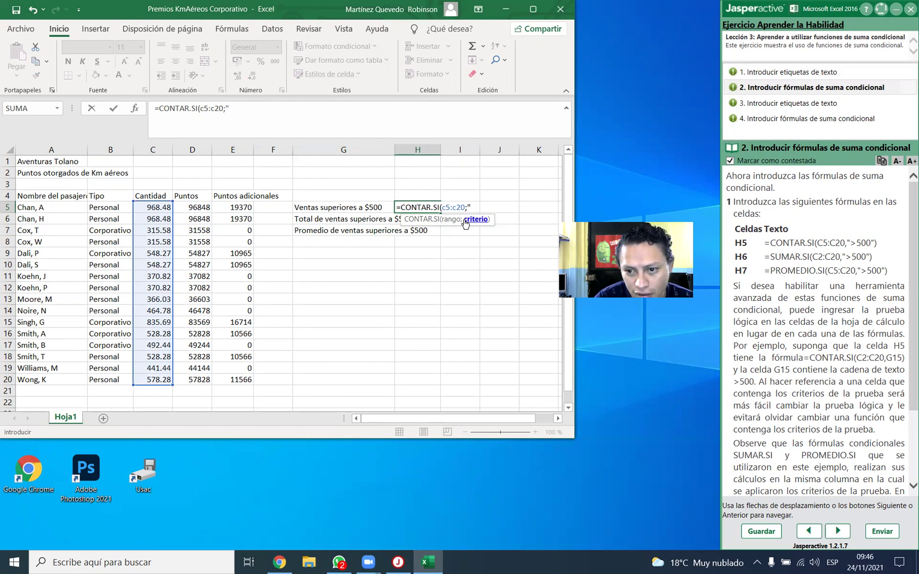
type(">")
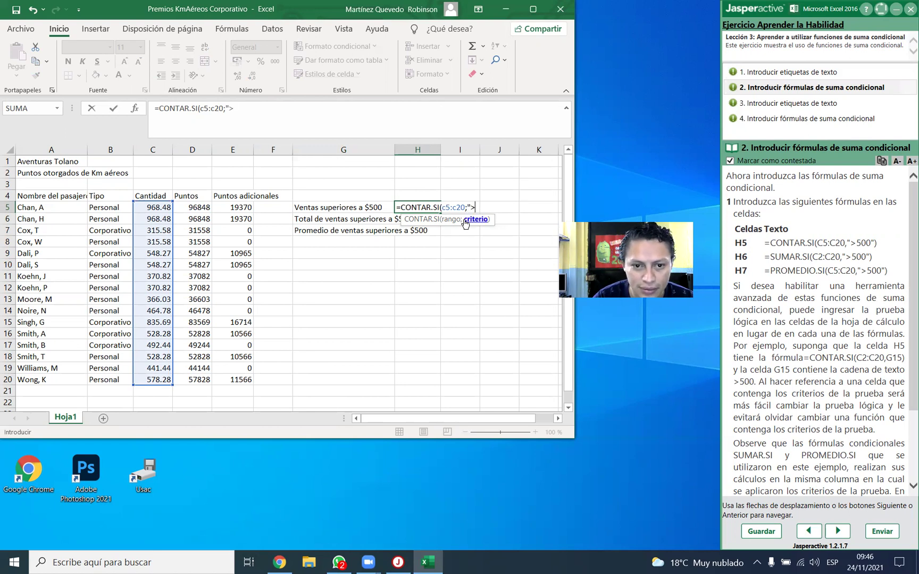
type("500")
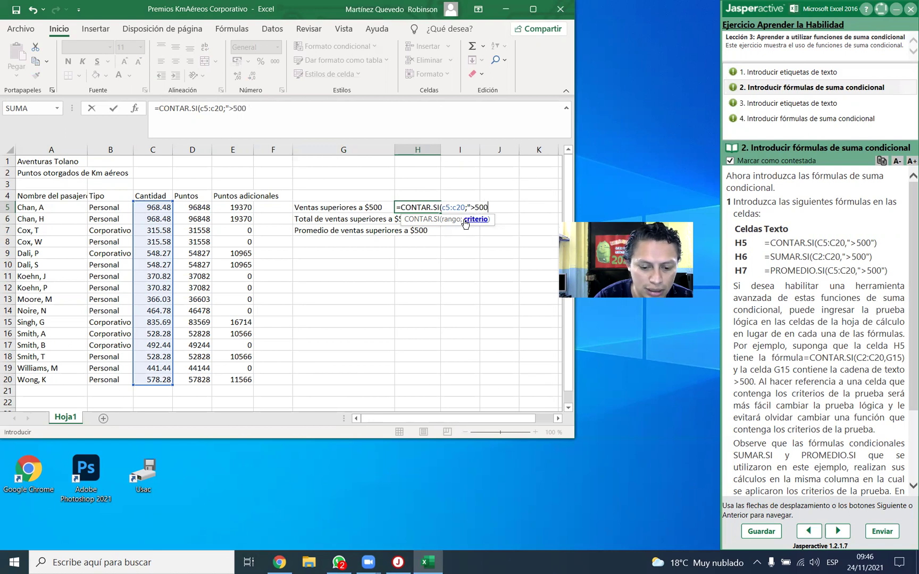
type("\")")
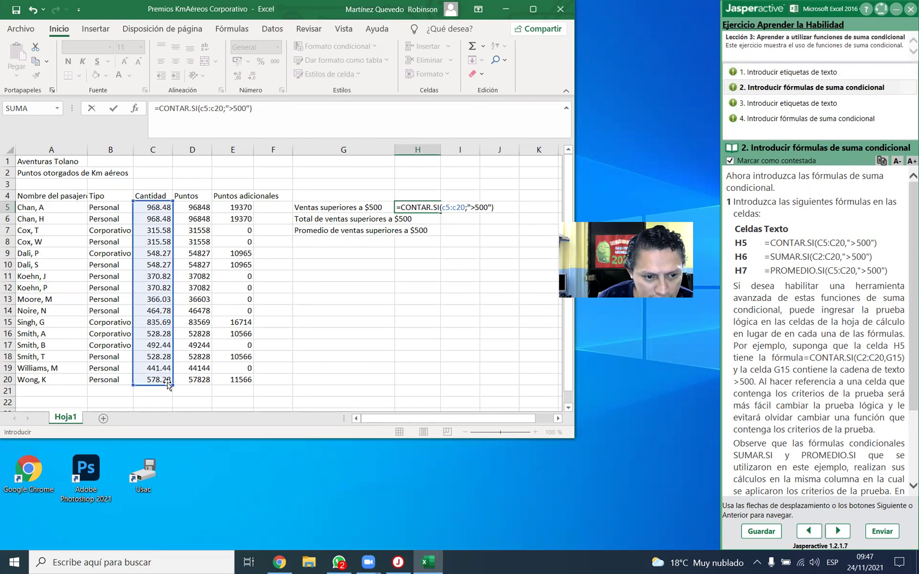
key("Return")
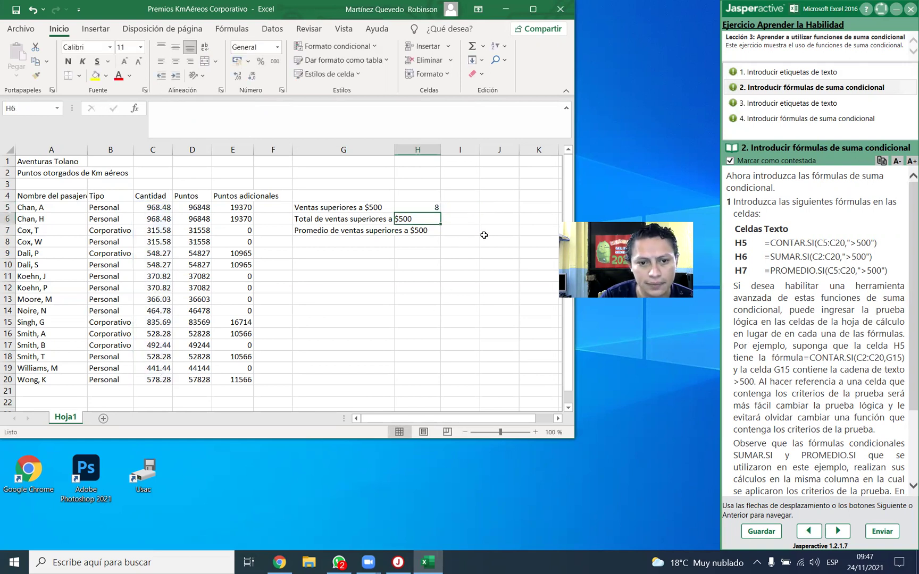
Step: Widen column G so the three labels fit inside it
key("Up")
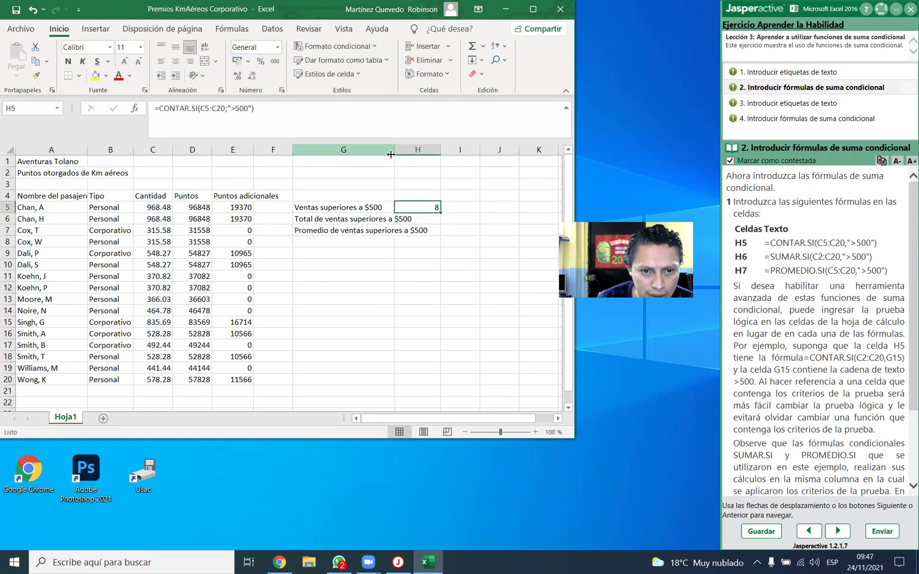
left_click_drag(395, 153, 433, 163)
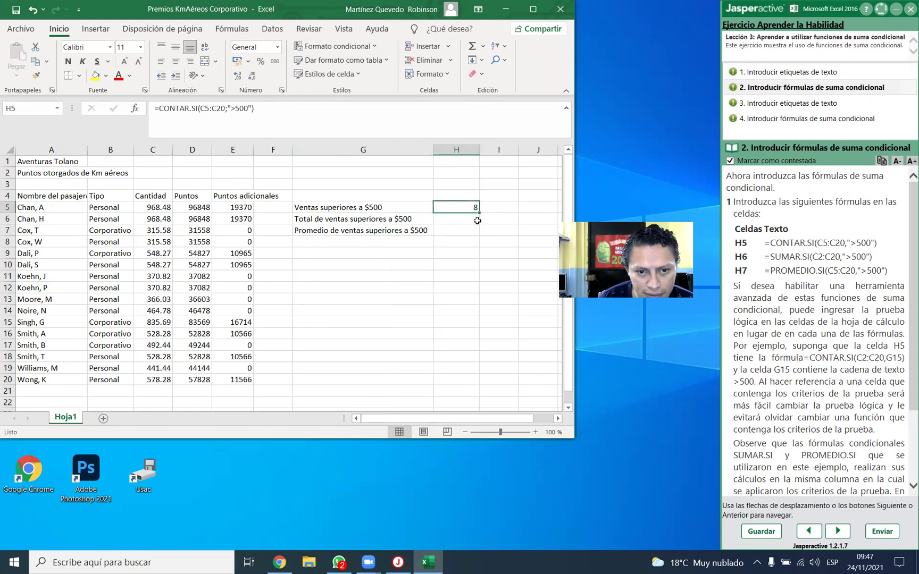
Step: Enter the formula =SUMAR.SI(C2:C20;">500") in cell H6
left_click(467, 216)
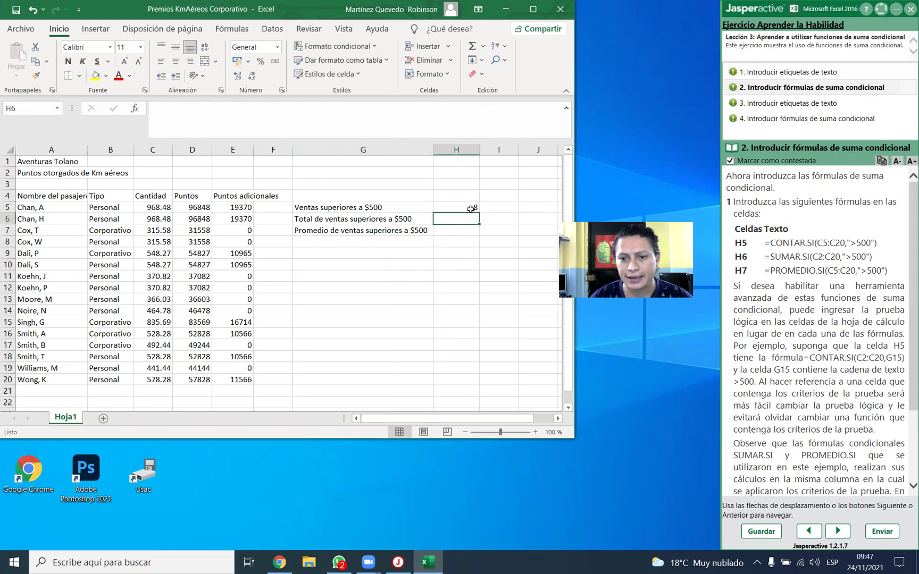
type("=")
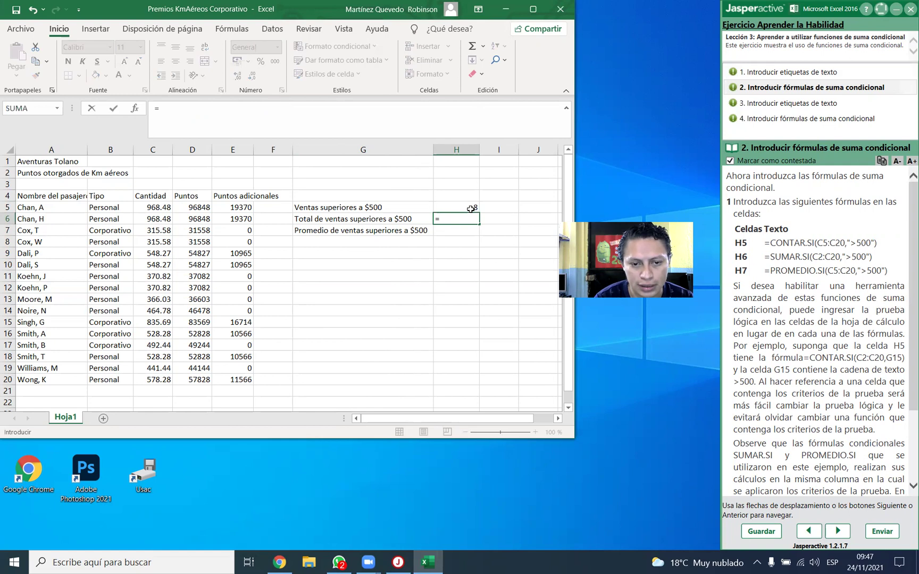
type("sumar")
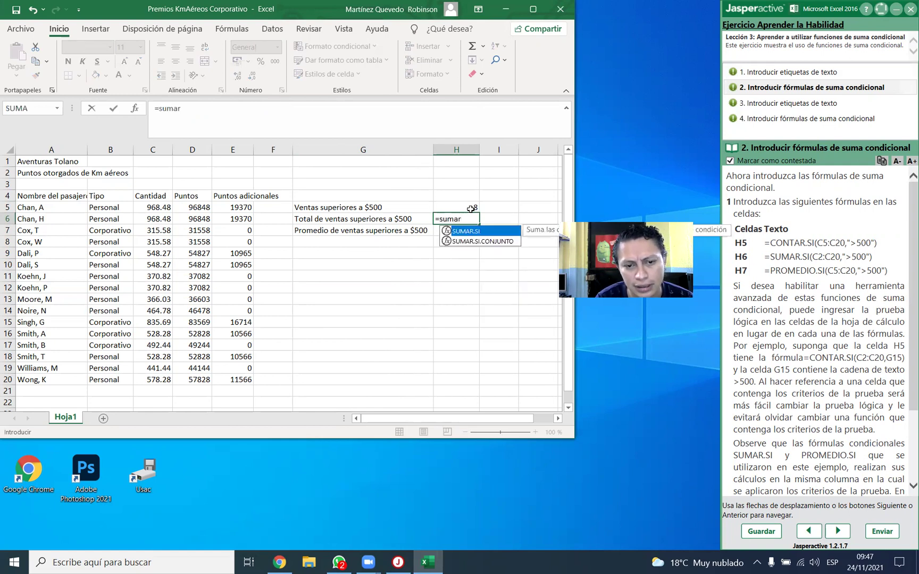
key("Tab")
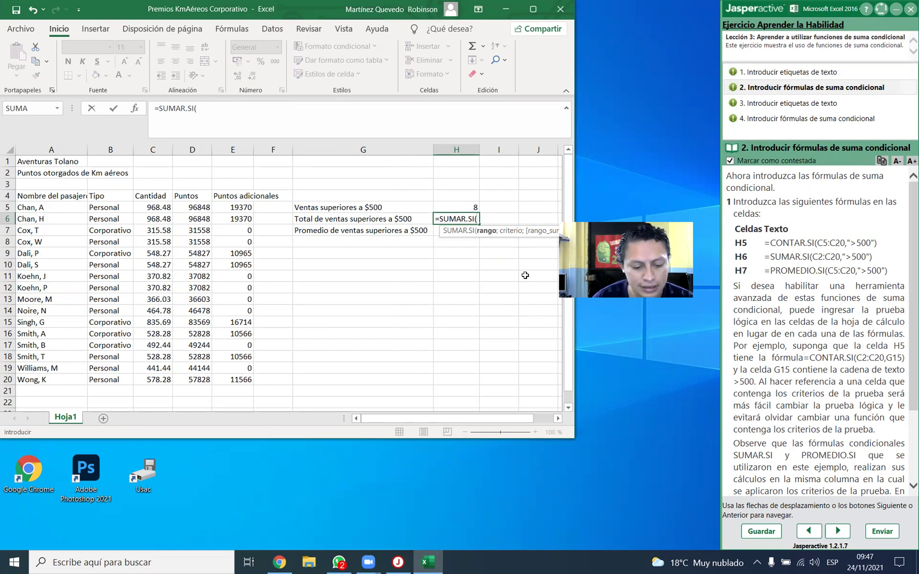
type("c2:")
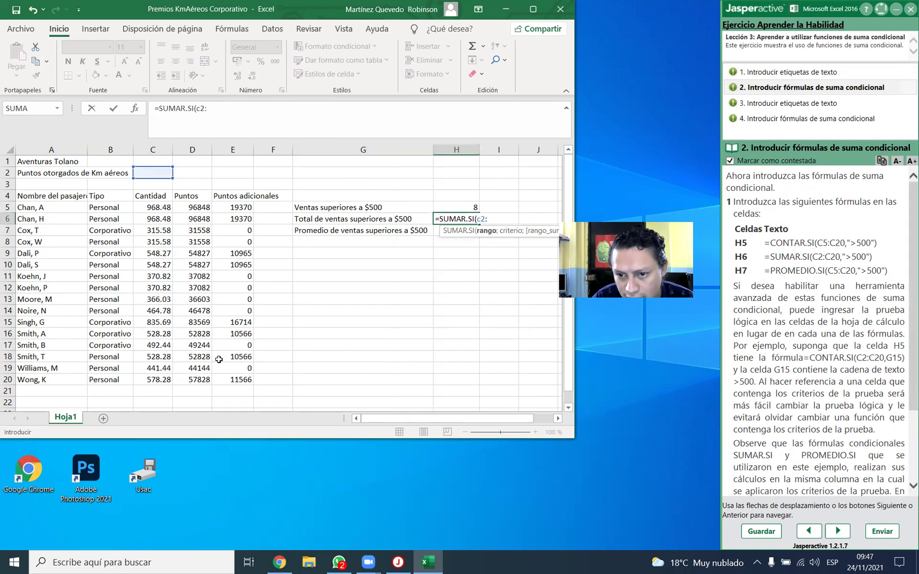
type("c20")
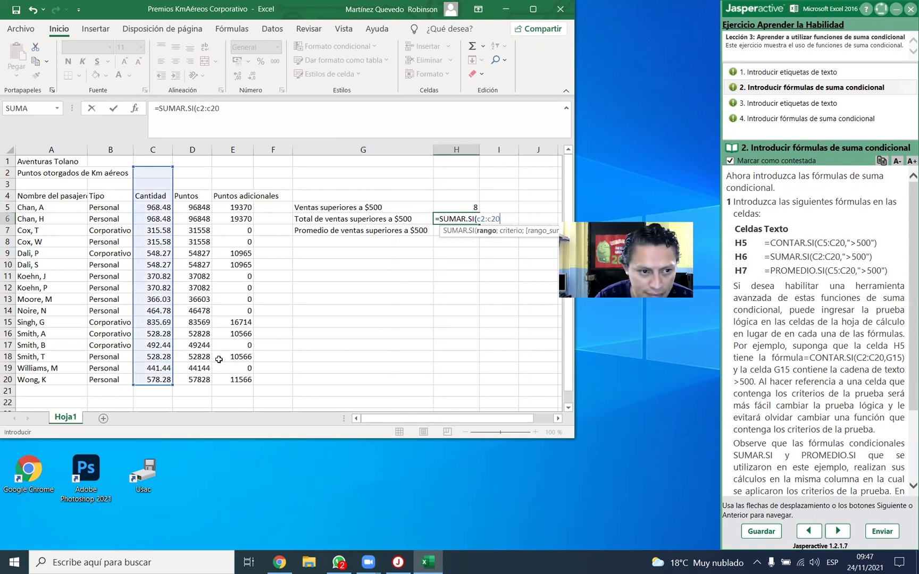
type(";")
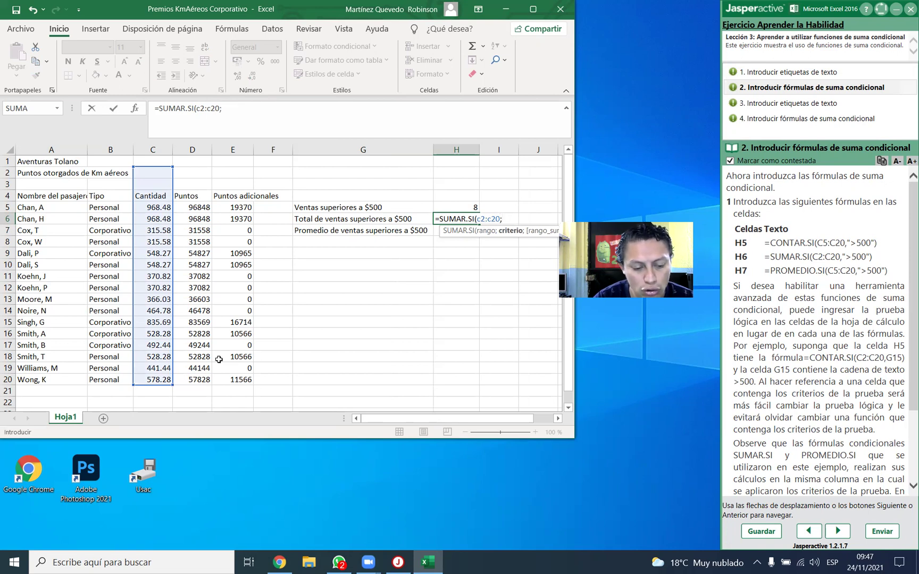
type("\"")
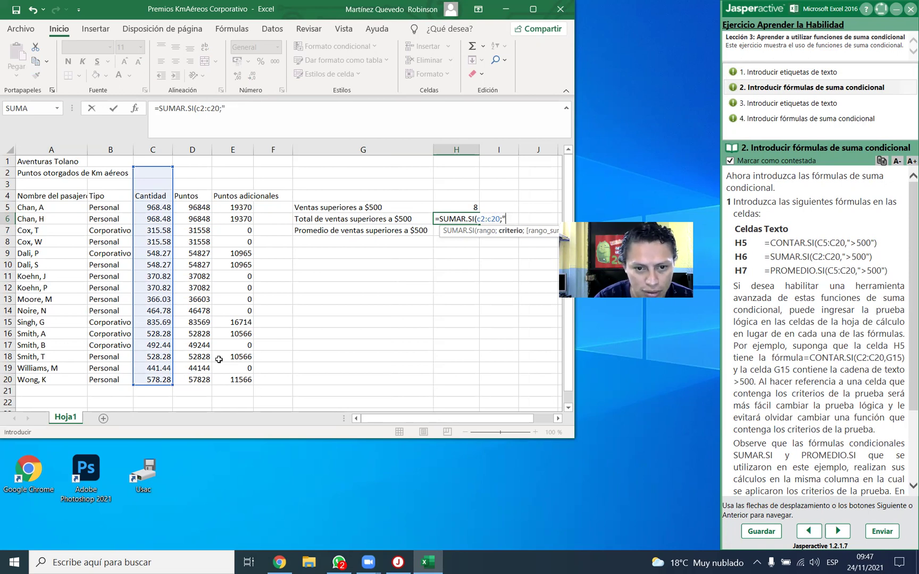
type(">500\";")
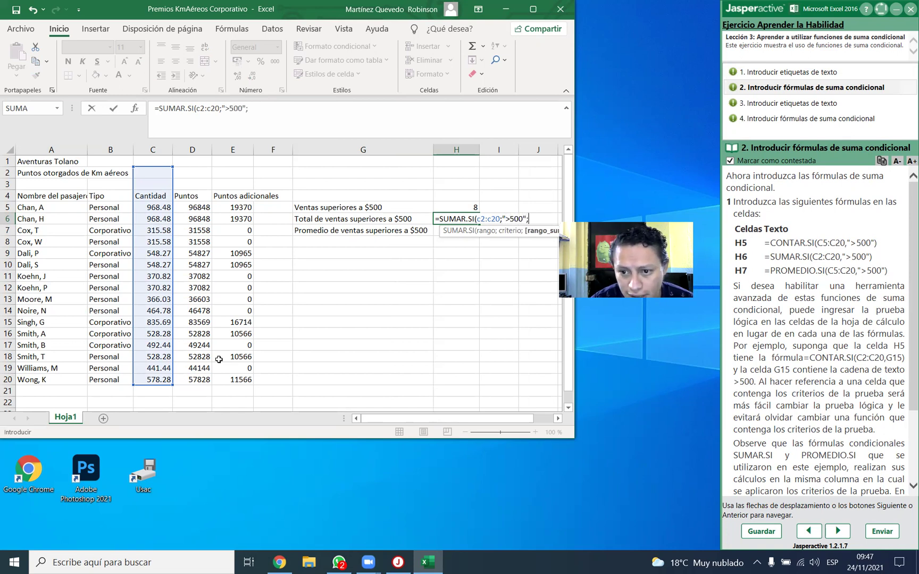
key("BackSpace")
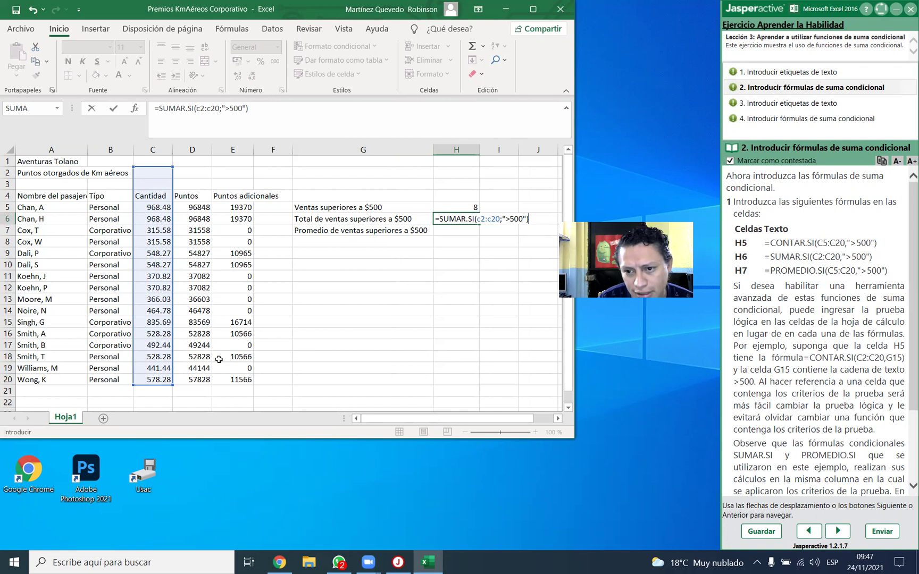
key("ctrl+Return")
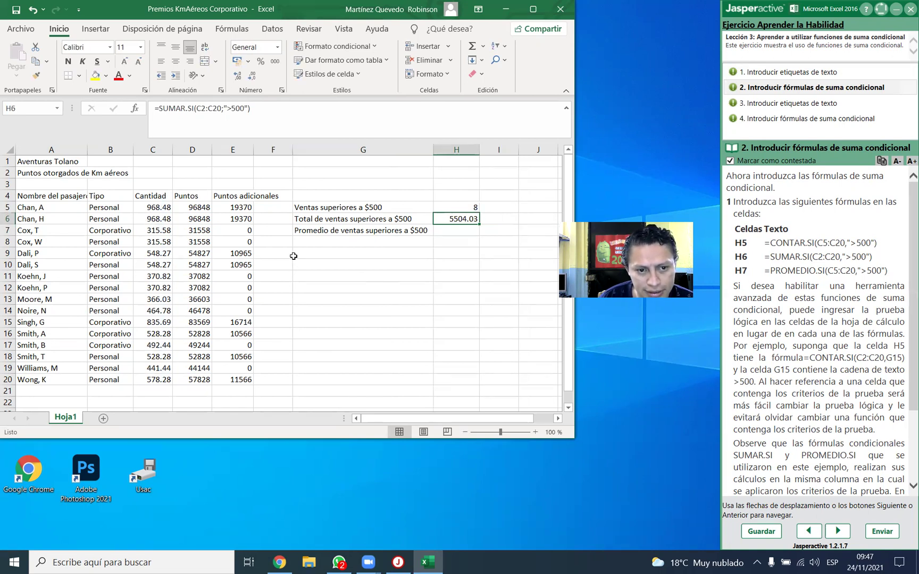
Step: Enter the formula =PROMEDIO.SI(C5:C20;">500") in cell H7
left_click(447, 230)
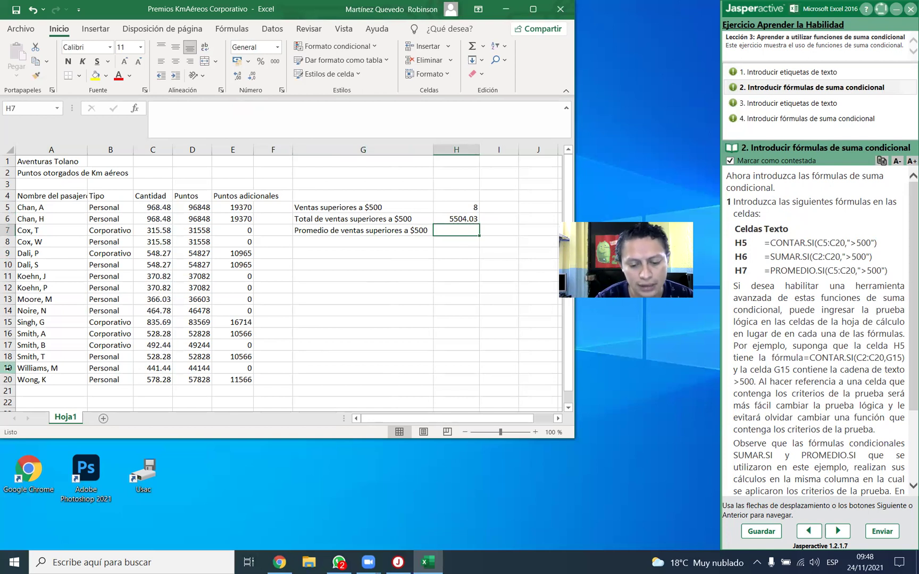
type("=")
key("BackSpace")
type("=pro")
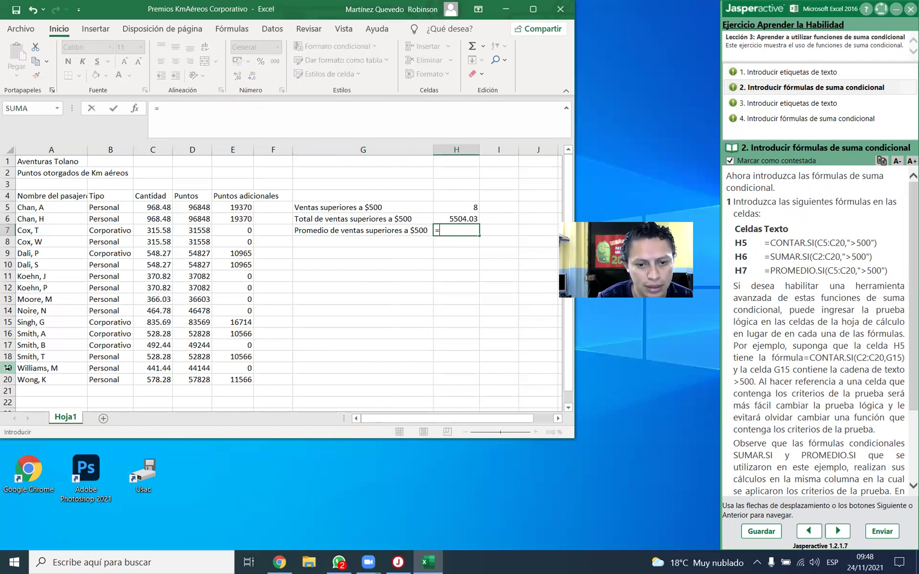
key("Down")
key("Down")
key("Down")
key("Tab")
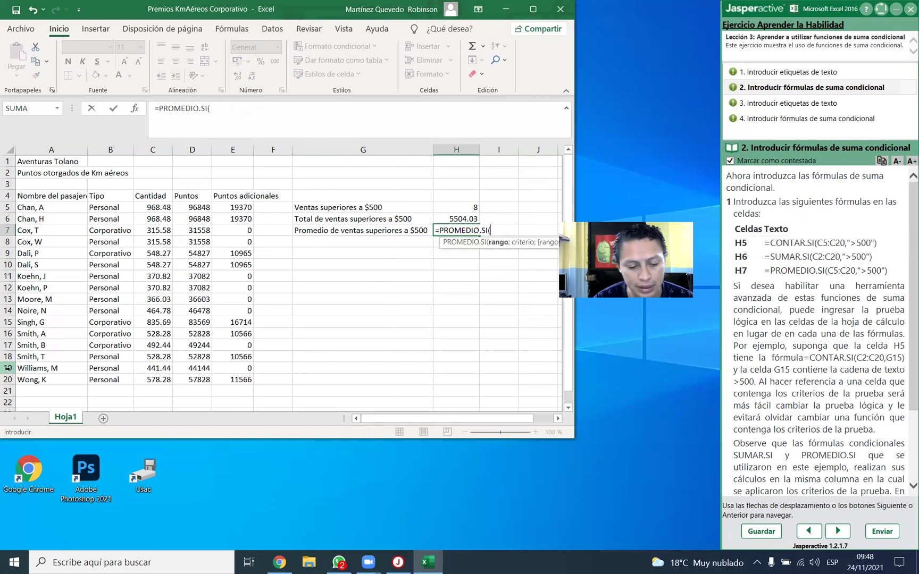
type("c5:")
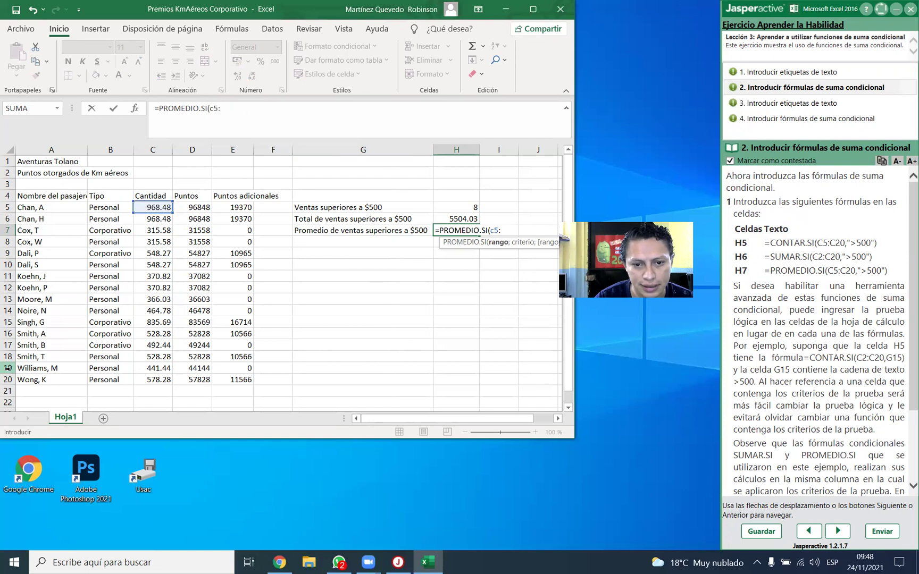
type("c20;\">500")
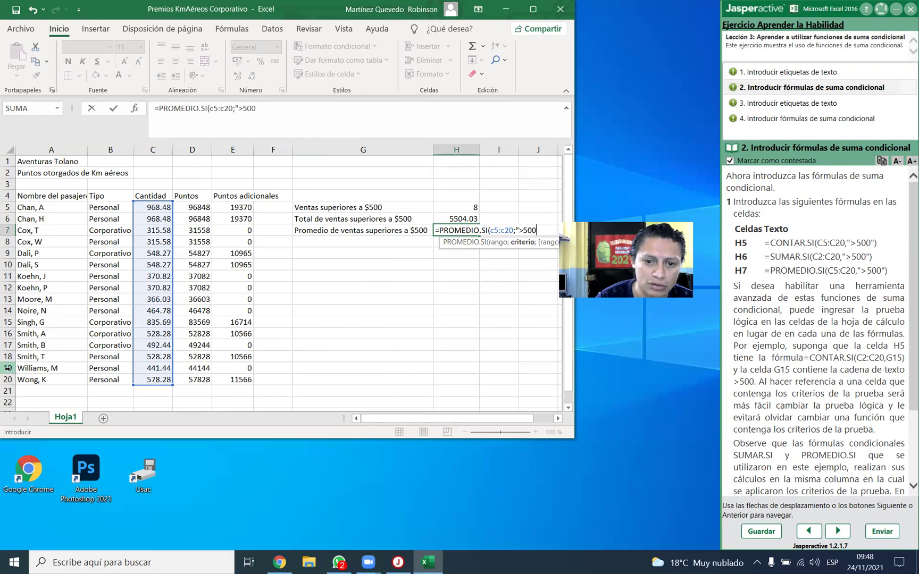
type("\")")
key("Return")
Step: Review the formulas in H5 to H7 and read the task's notes on criteria cells and conditional functions
key("Up")
key("Up")
key("Up")
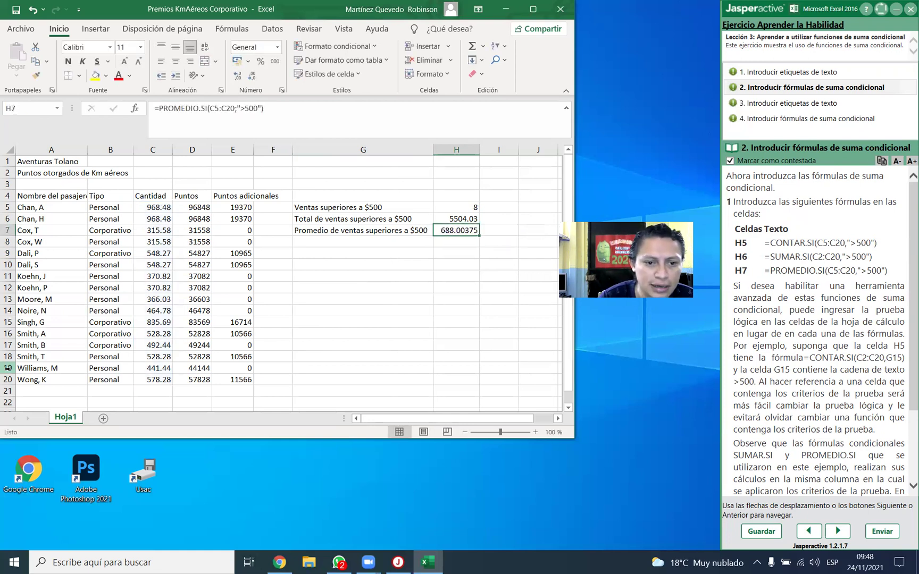
key("Down")
key("Down")
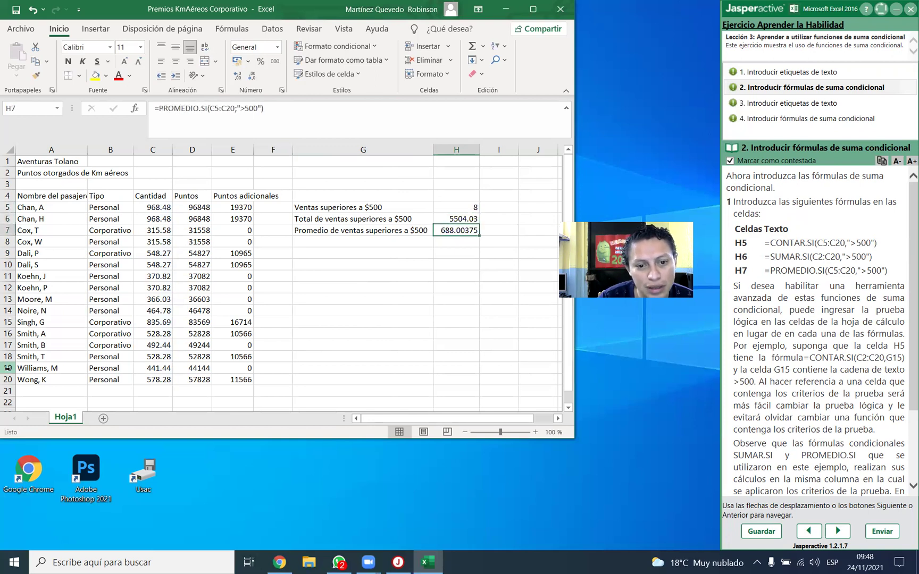
key("Down")
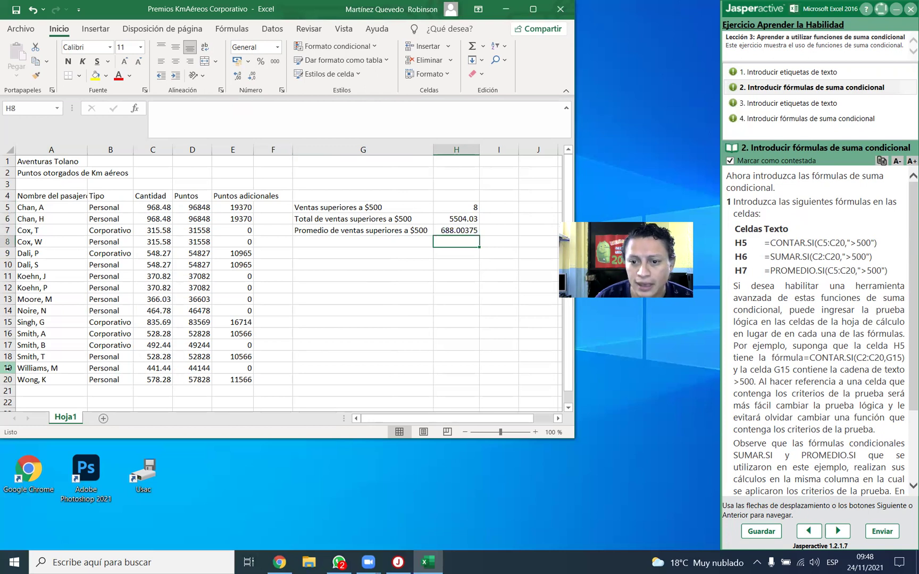
left_click_drag(794, 298, 905, 310)
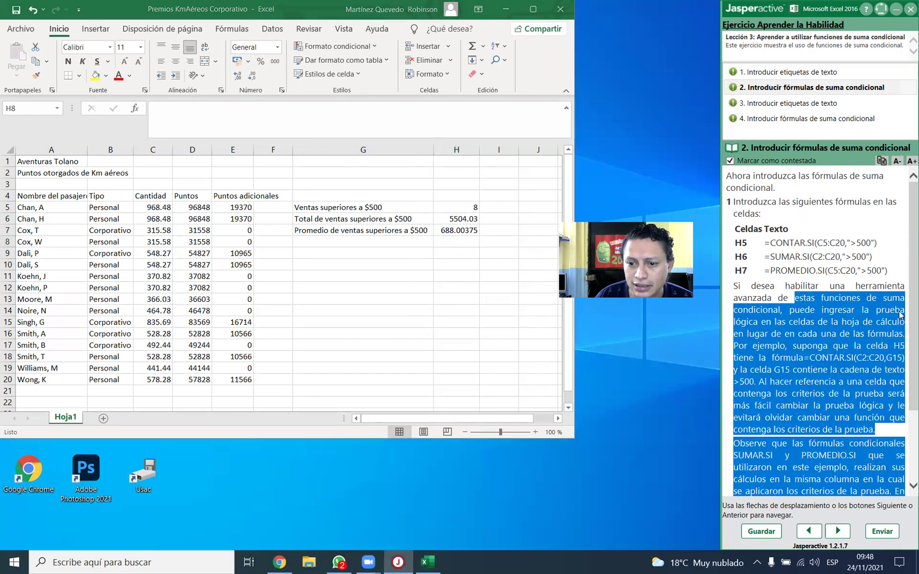
scroll(898, 319, "down", 2)
left_click(811, 292)
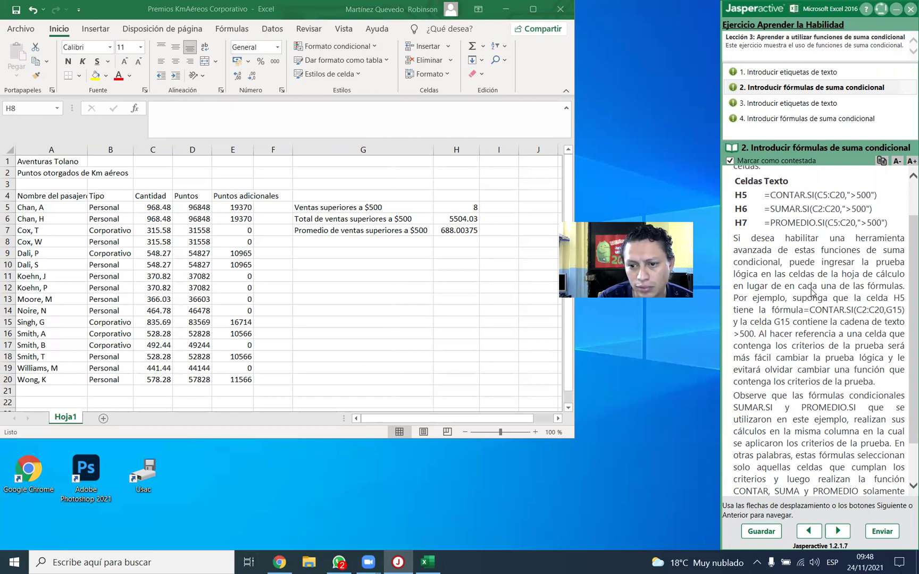
triple_click(827, 345)
left_click(790, 327)
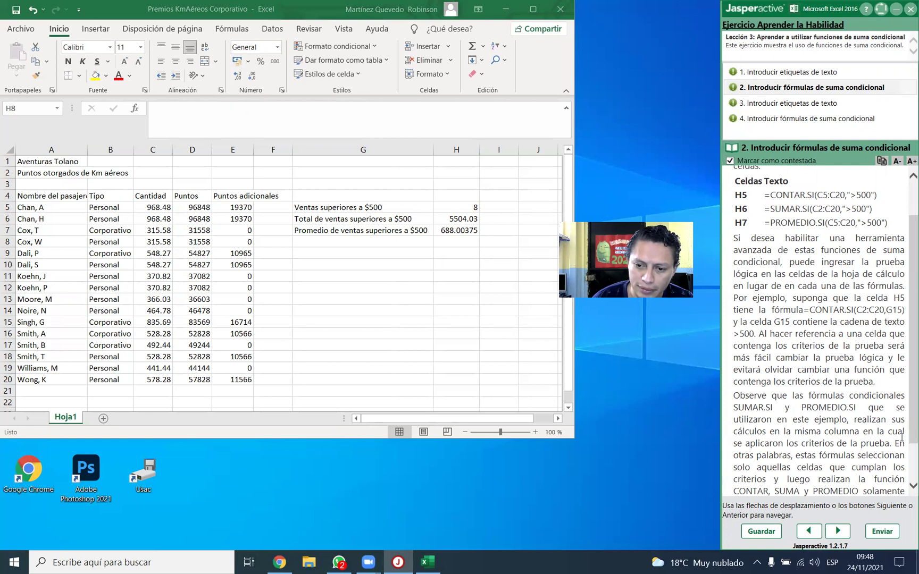
scroll(907, 452, "down", 2)
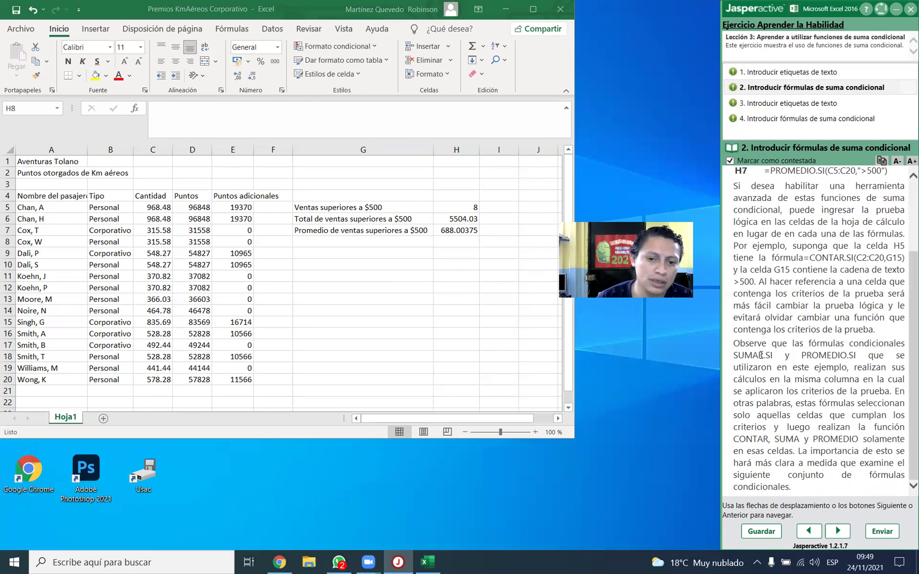
Step: Enter the criterion >500 in cell G3
left_click(273, 311)
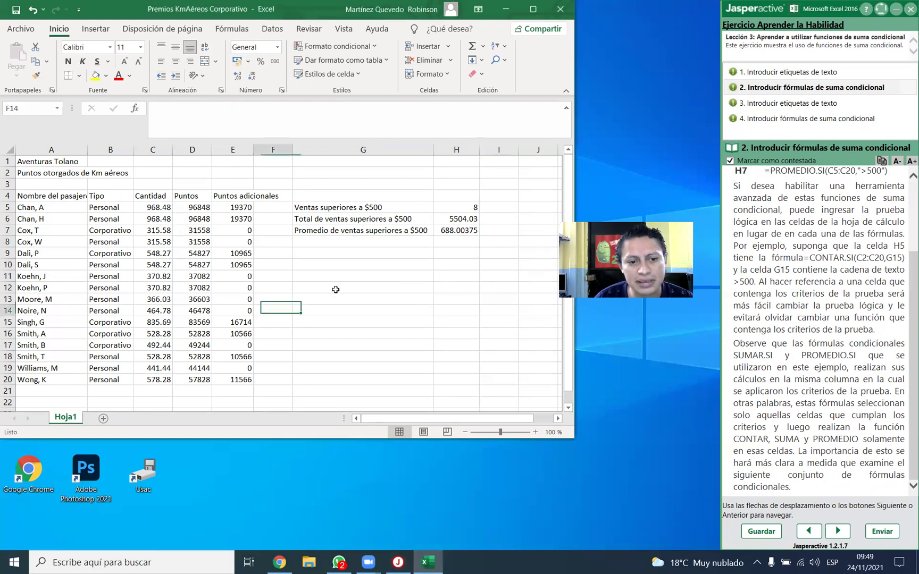
left_click(371, 183)
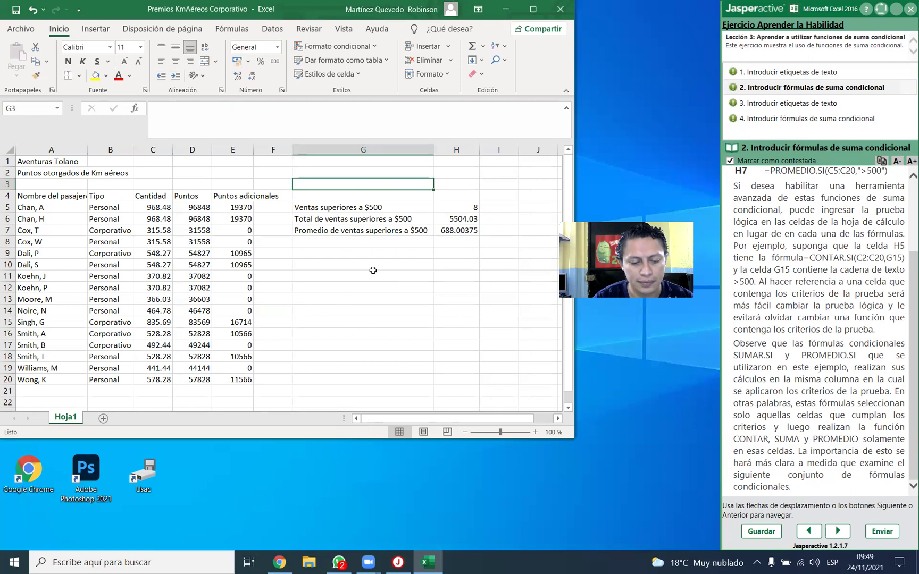
type(">500")
key("Return")
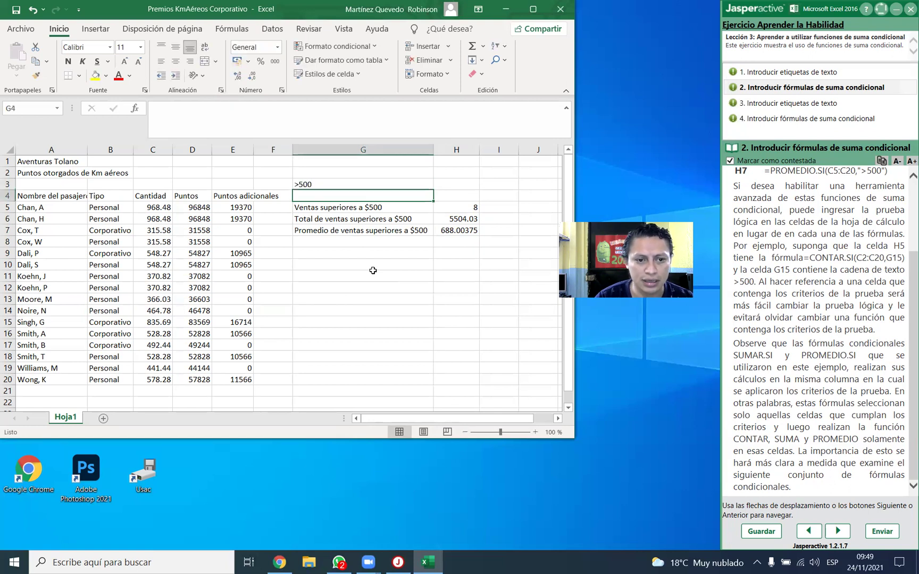
Step: Replace the formula in H5 with =CONTAR.SI(C5:C20;G3) so the count takes its criterion from cell G3
key("Right")
key("Down")
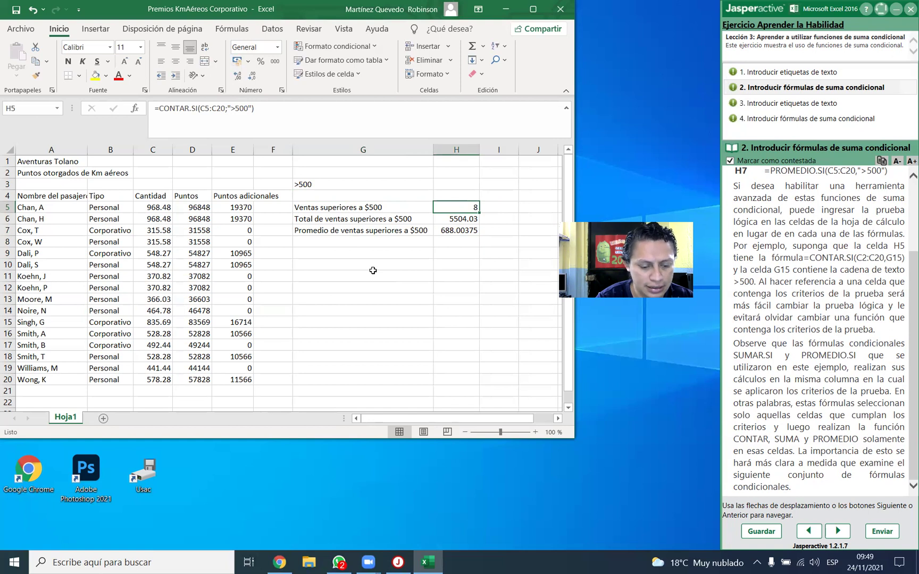
type("=contar.si")
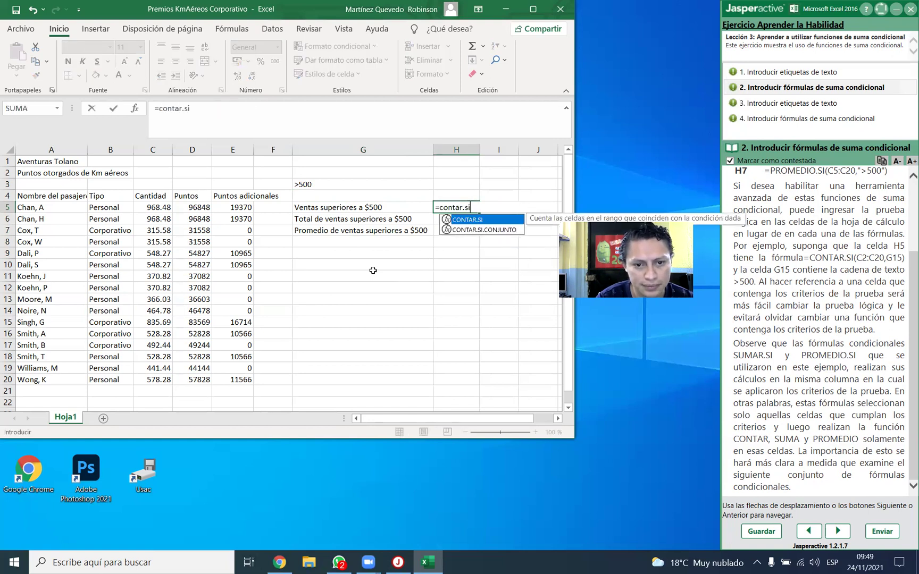
key("Tab")
type("c5:c20")
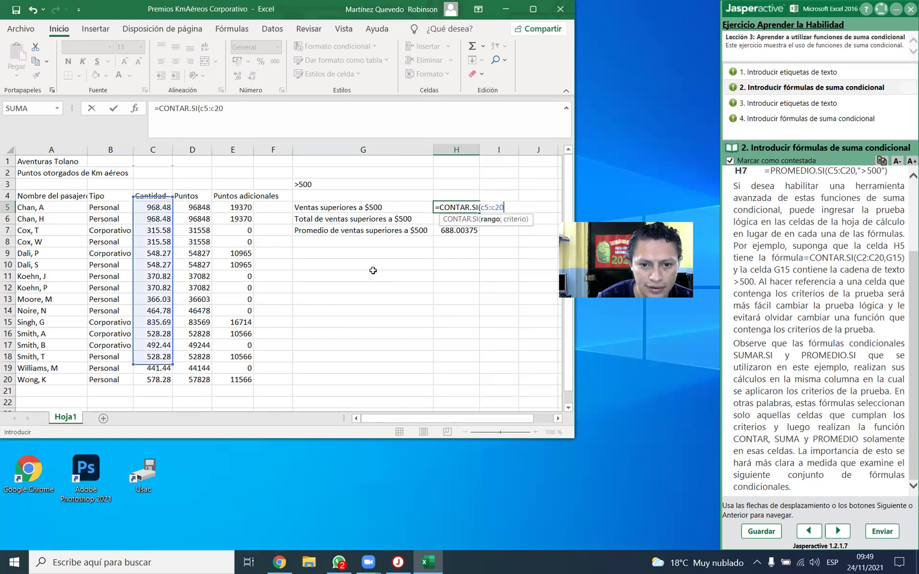
type(";")
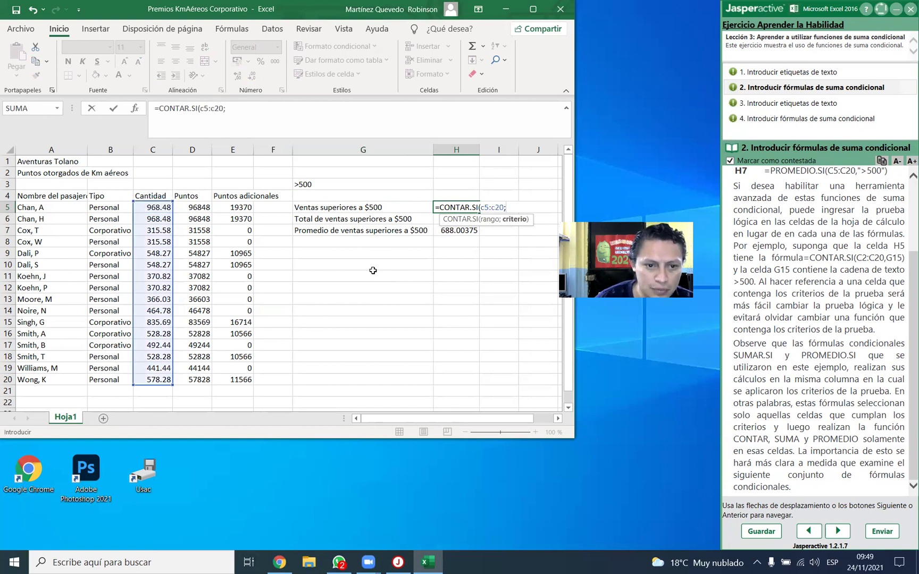
left_click(306, 185)
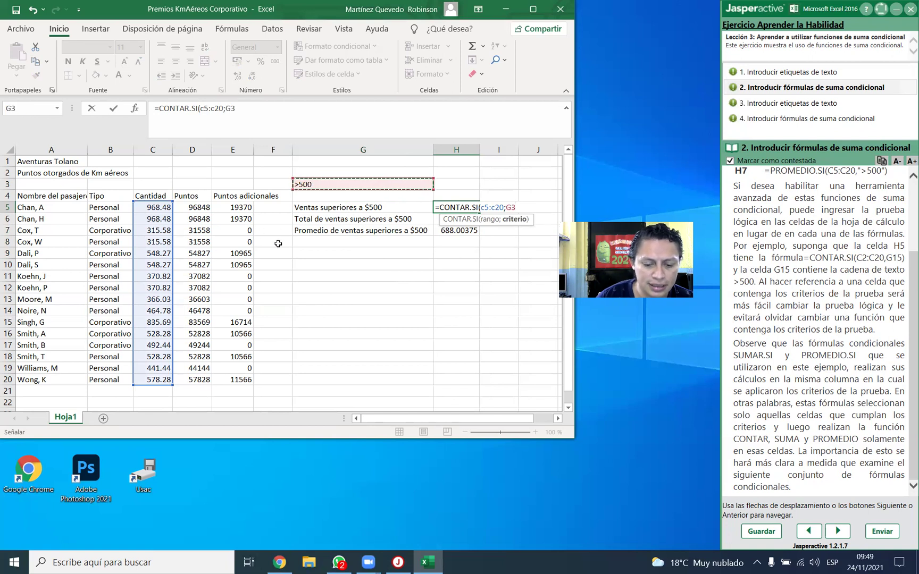
type(")")
key("Return")
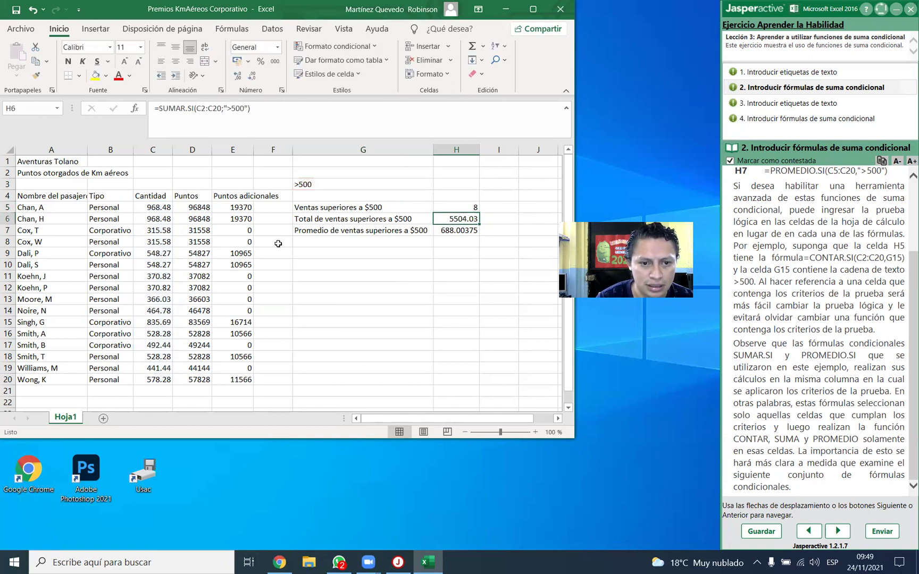
Step: Change the criterion in cell G3 to >100
key("Up")
key("Left")
key("Up")
key("Up")
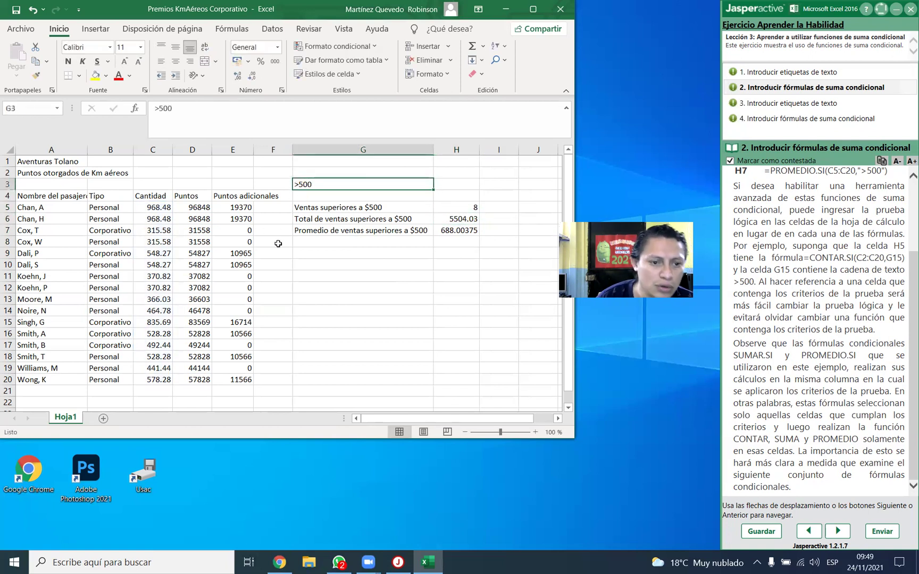
left_click(158, 110)
key("Delete")
type("1")
key("Return")
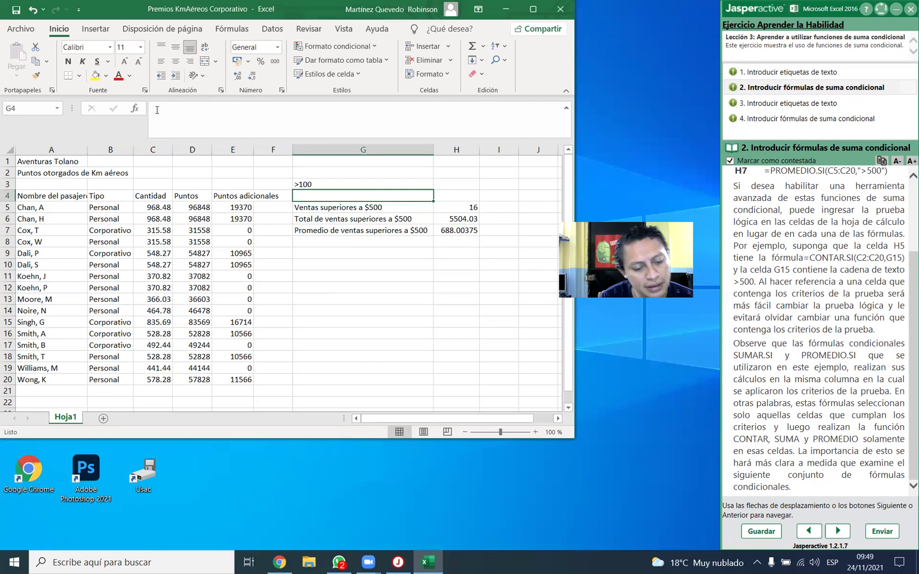
Step: Undo the criterion change, the cell-referenced formula in H5 and the criterion entry in G3
key("ctrl+z")
key("ctrl+z")
key("ctrl+z")
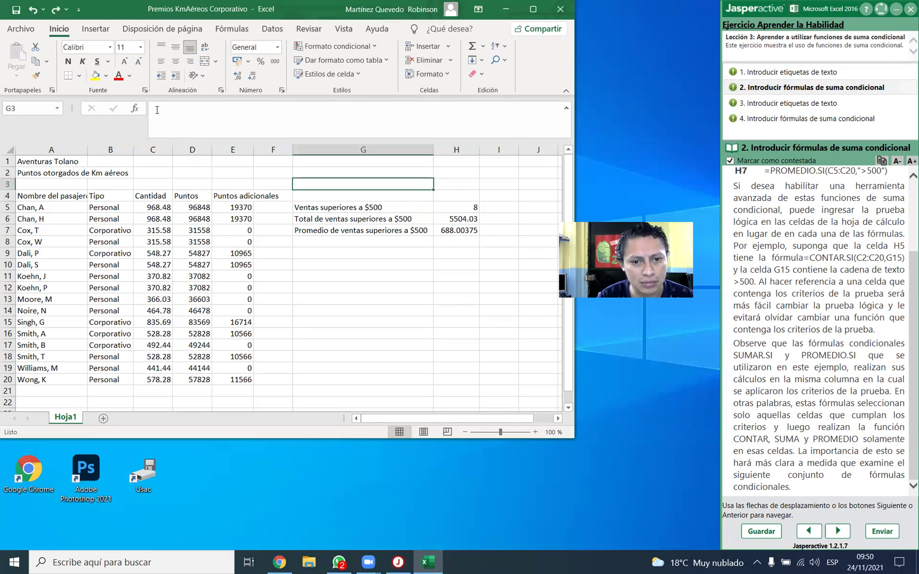
key("ctrl+z")
key("ctrl+y")
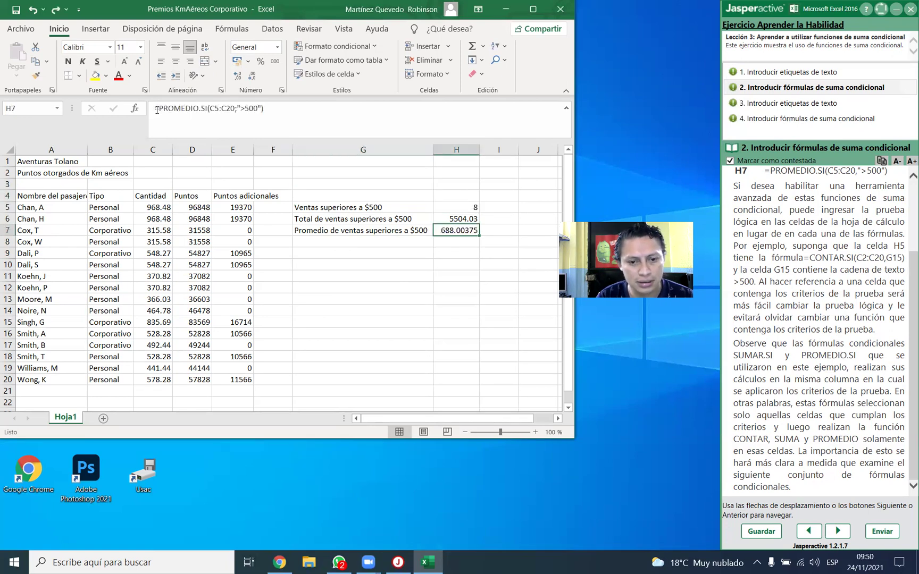
key("Right")
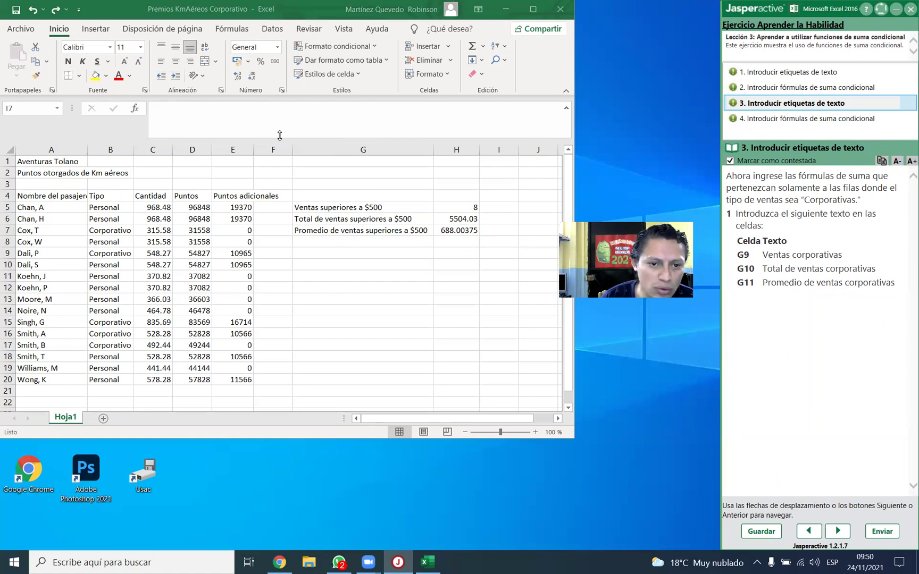
Step: Enter the label "Ventas corporativas" in cell G9 of the workbook
left_click(428, 562)
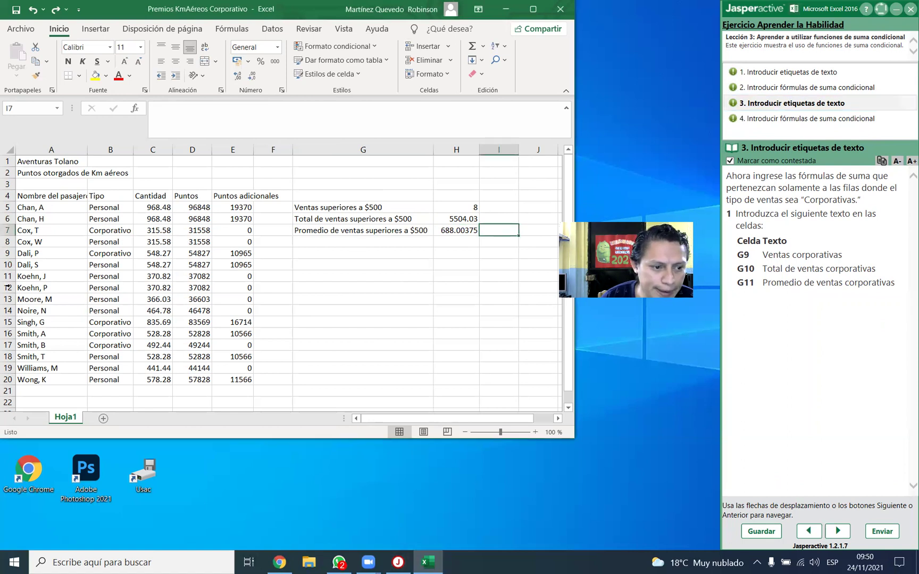
left_click(342, 253)
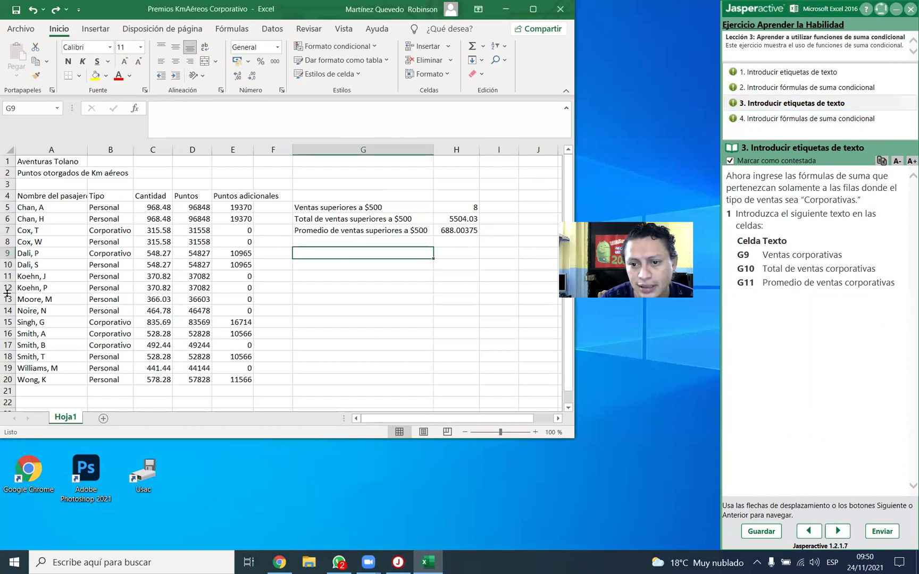
type("Ventar")
key("BackSpace")
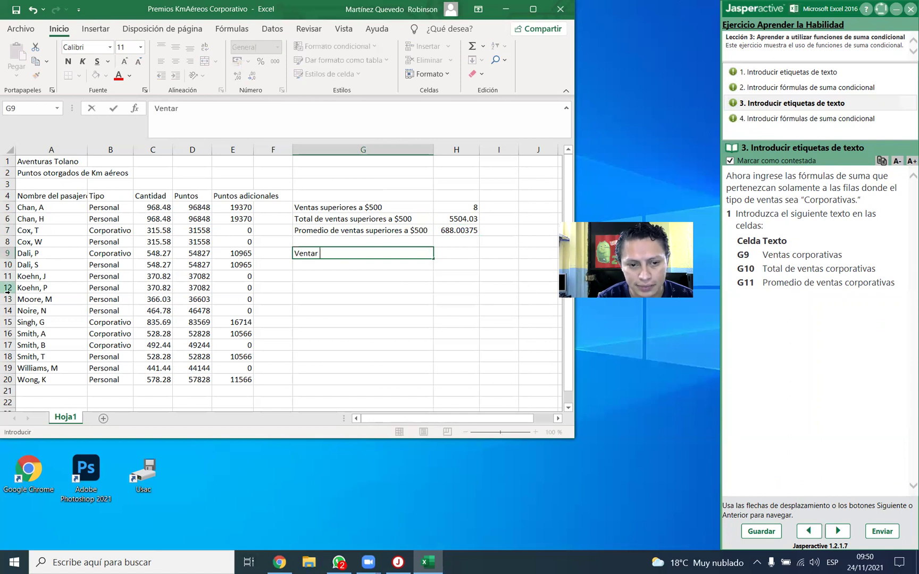
type("s corporativos")
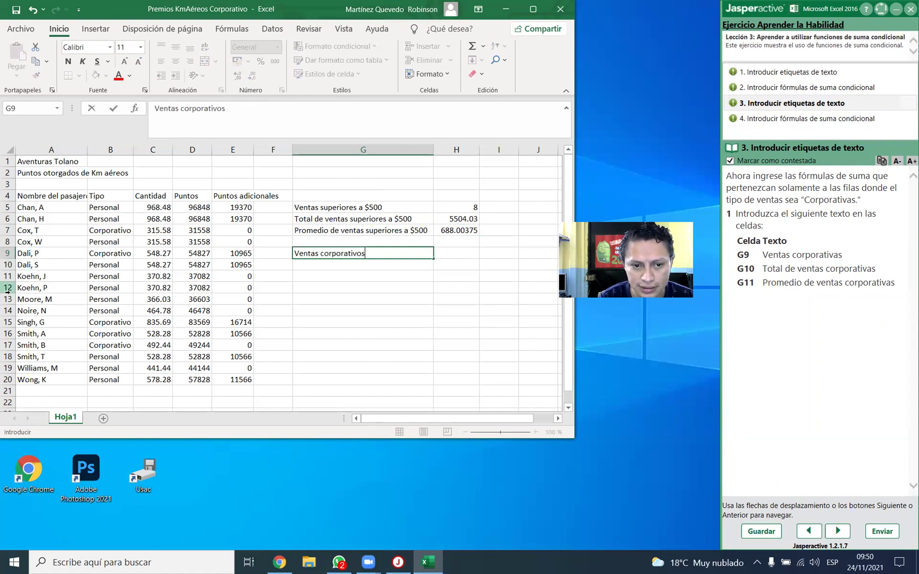
key("F2")
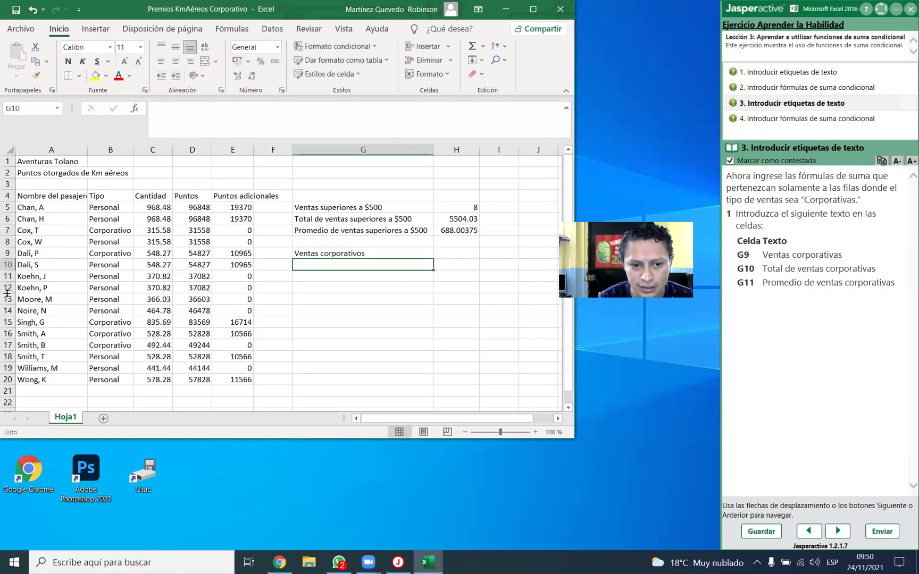
key("BackSpace")
key("BackSpace")
type("as")
key("Return")
Step: Enter the labels "Total de ventas corporativas" in G10 and "Promedio de ventas corporativas" in G11
type("Tot")
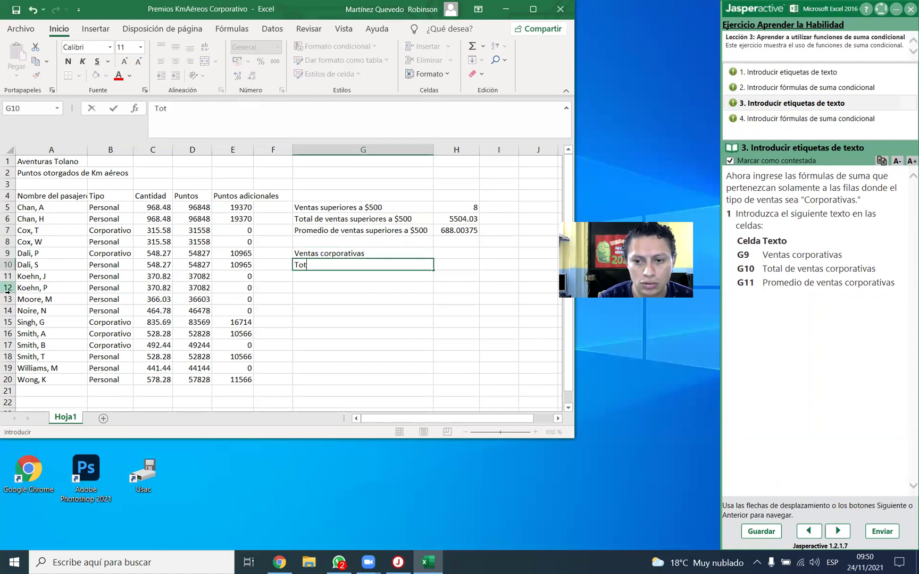
type("al de ventas corporativas")
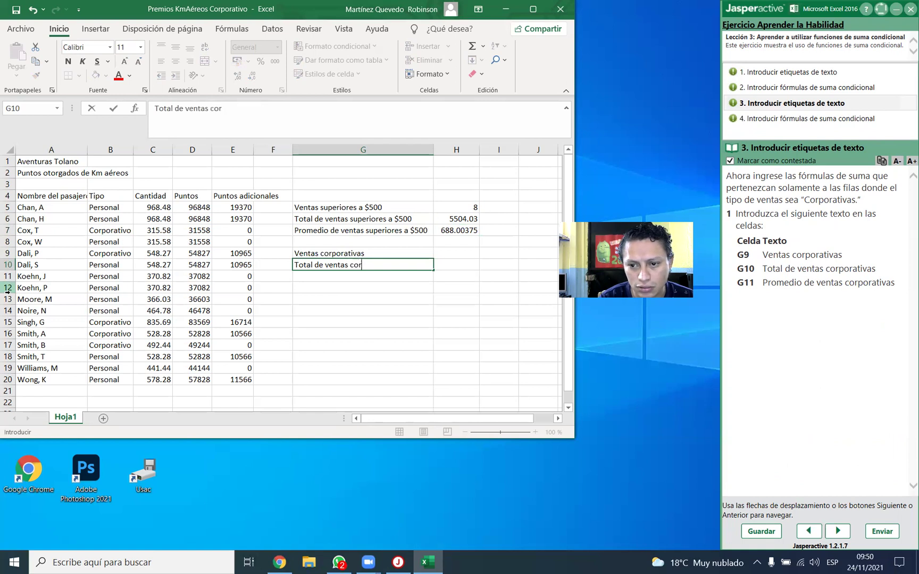
key("Return")
type("Promedio de ven")
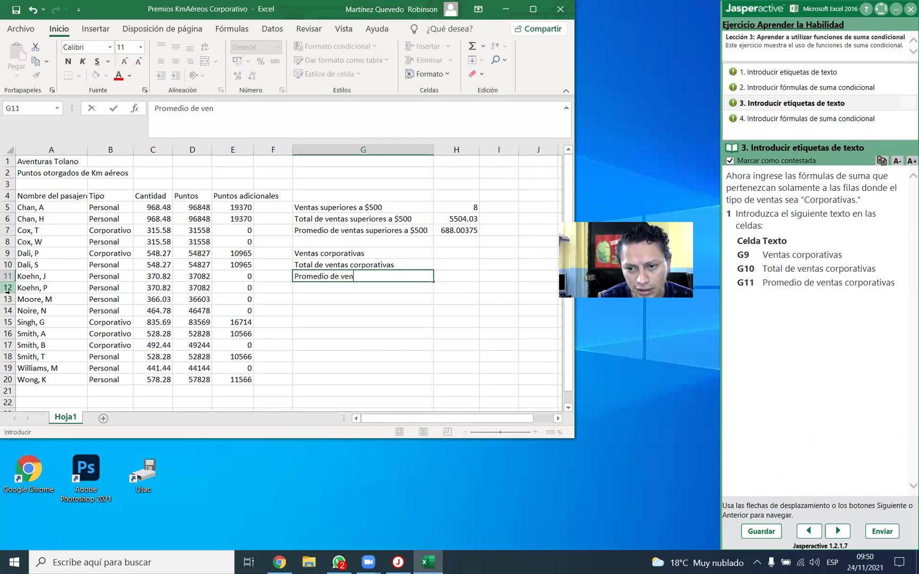
type("tas corporativas")
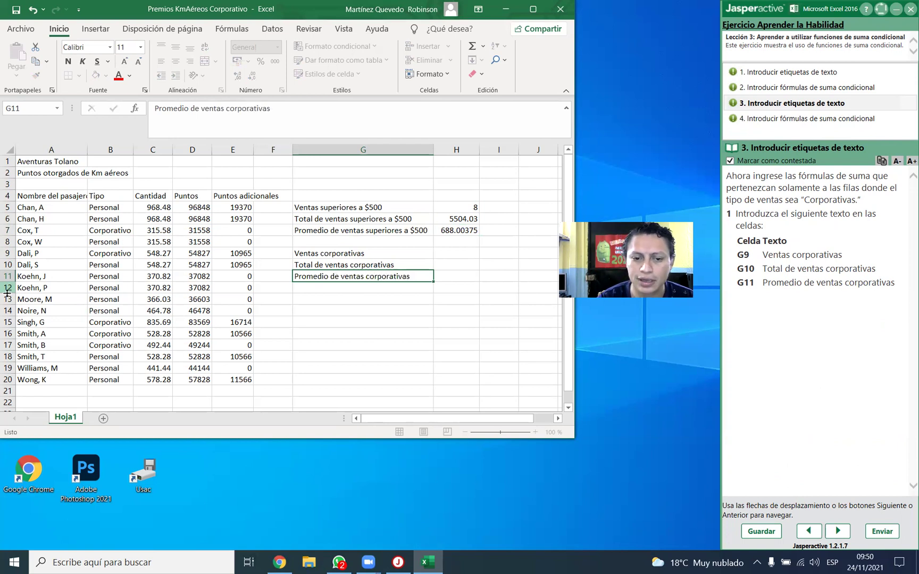
key("Return")
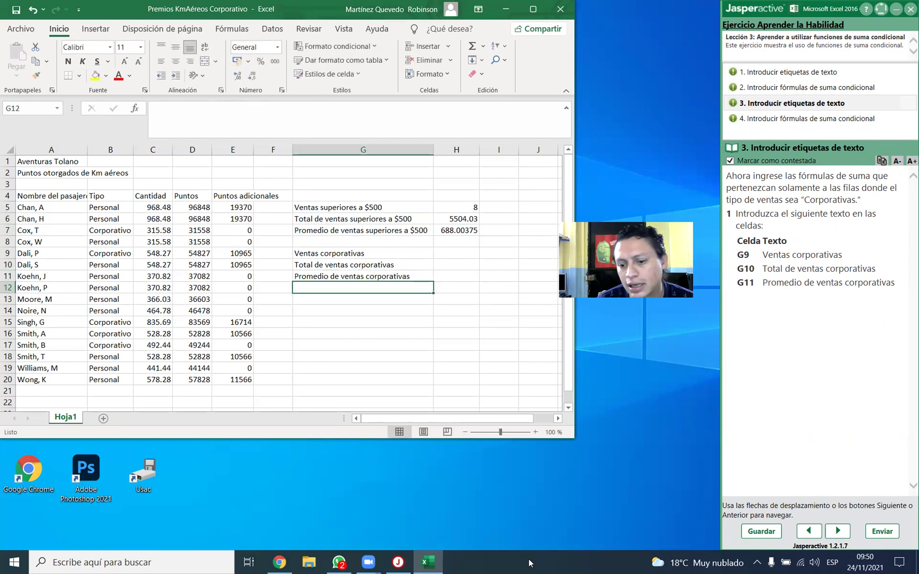
Step: Advance the exercise to task 4 and enter =CONTAR.SI(B5:B20;"Corporativo") in cell H9
left_click(846, 533)
left_click(846, 534)
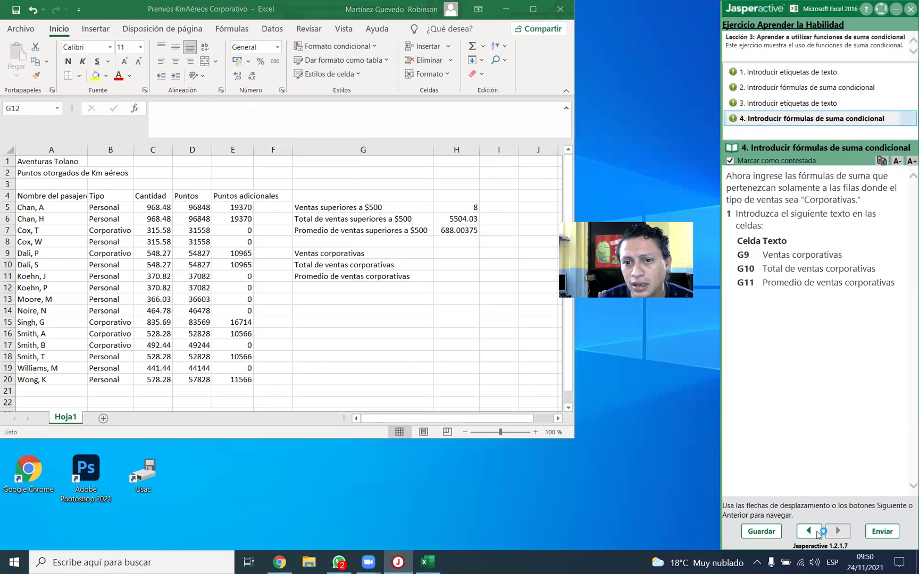
left_click(452, 254)
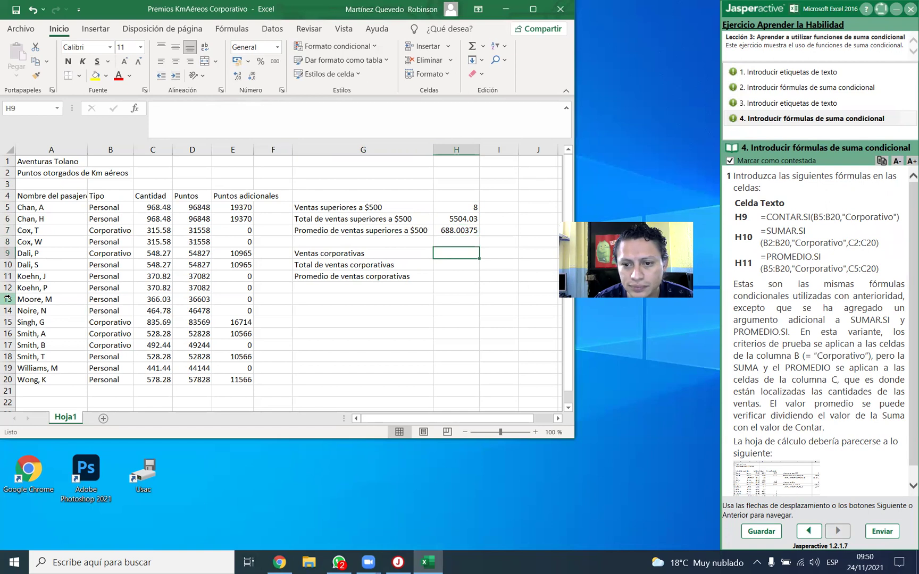
type("=c")
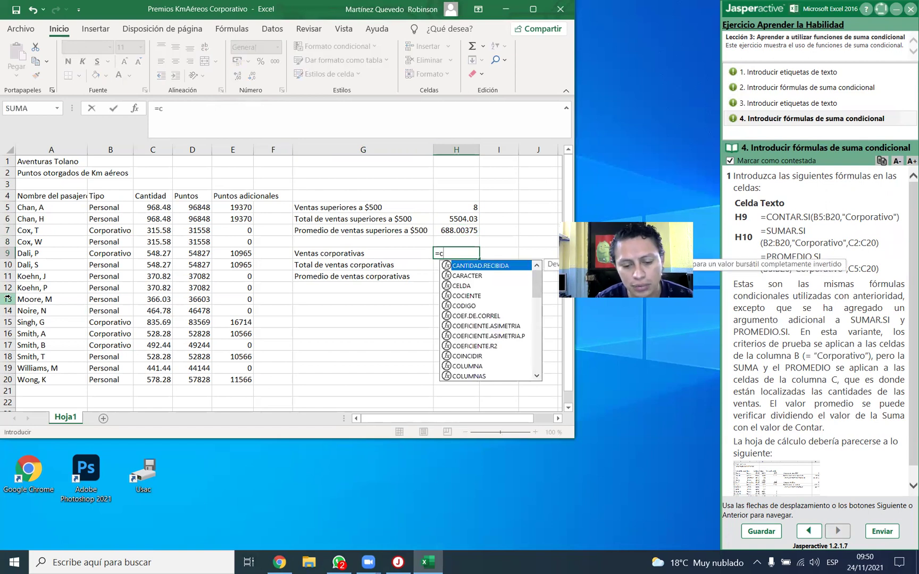
type("ontar.si")
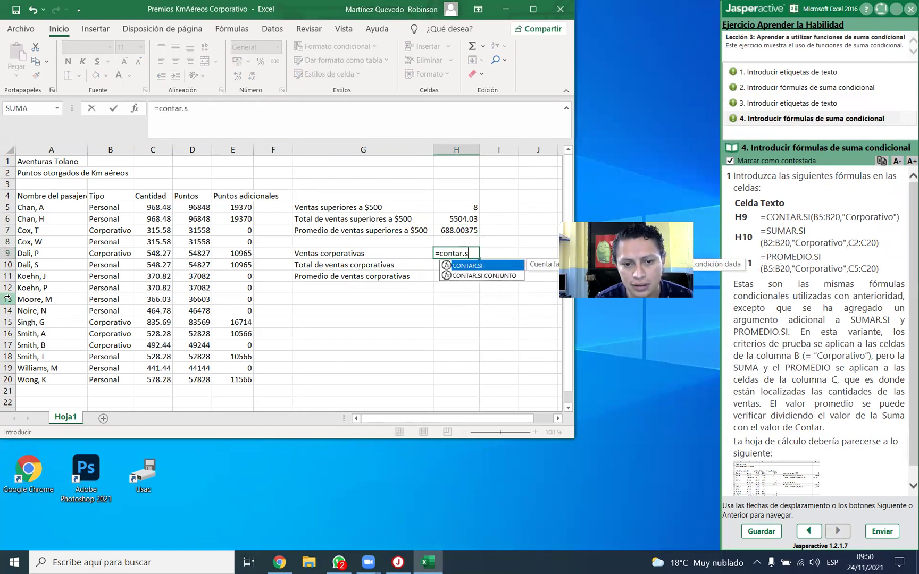
key("Tab")
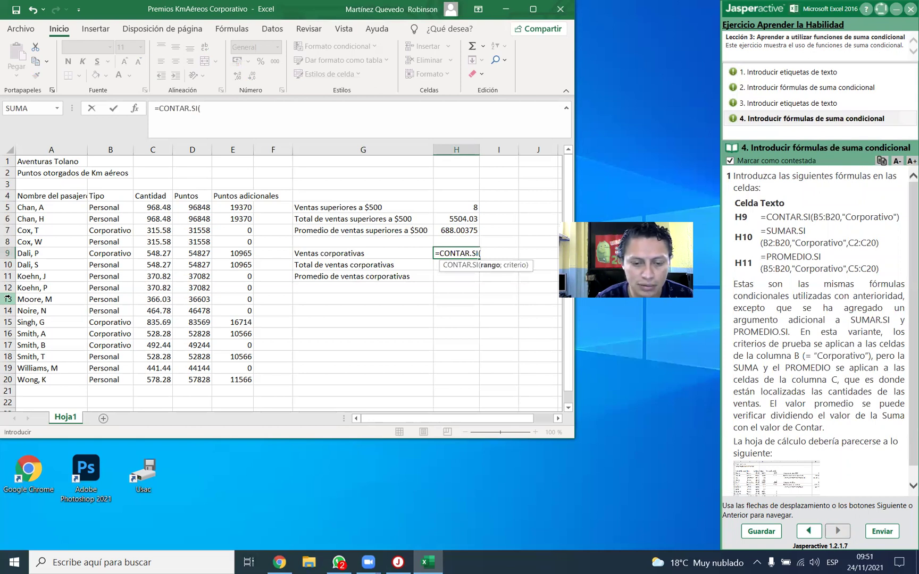
type("b5")
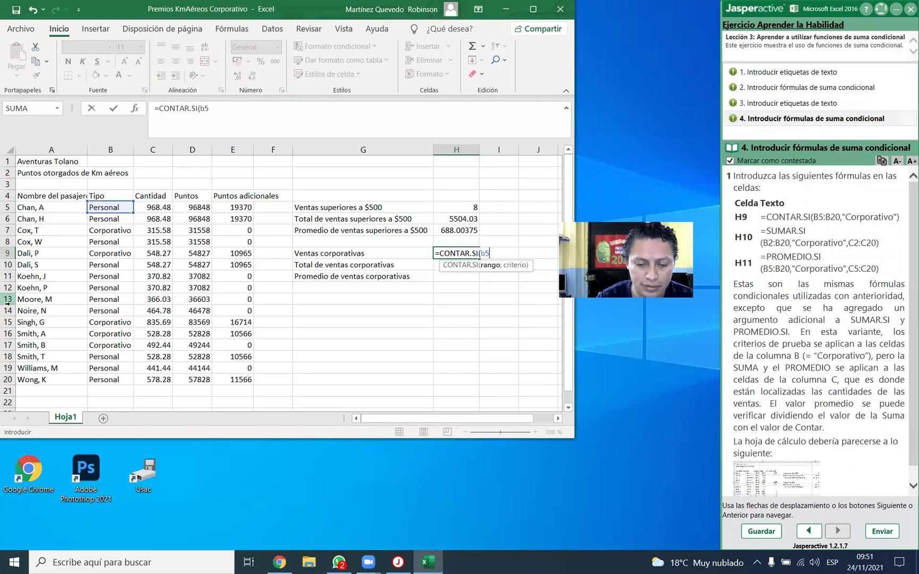
type(":b")
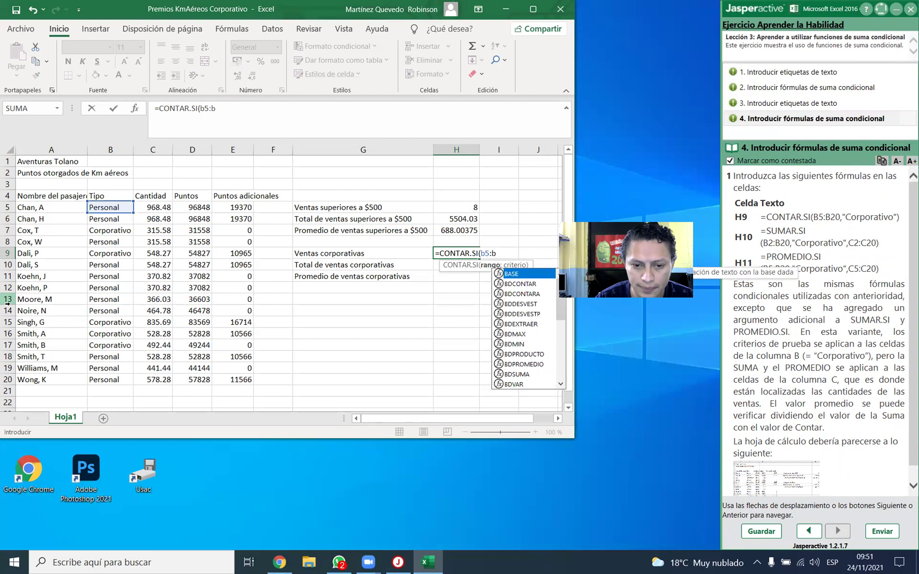
type("20;")
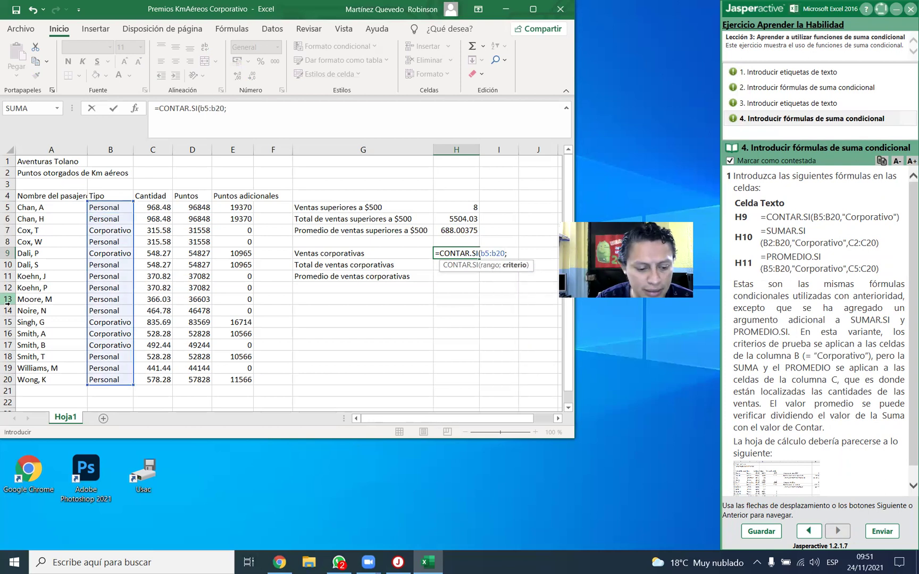
type("\"Corporta")
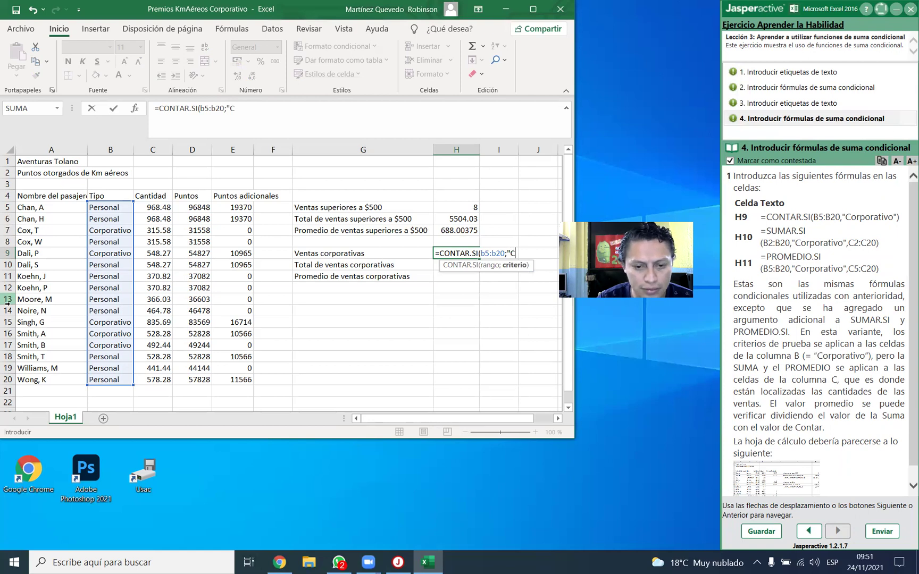
key("BackSpace")
key("BackSpace")
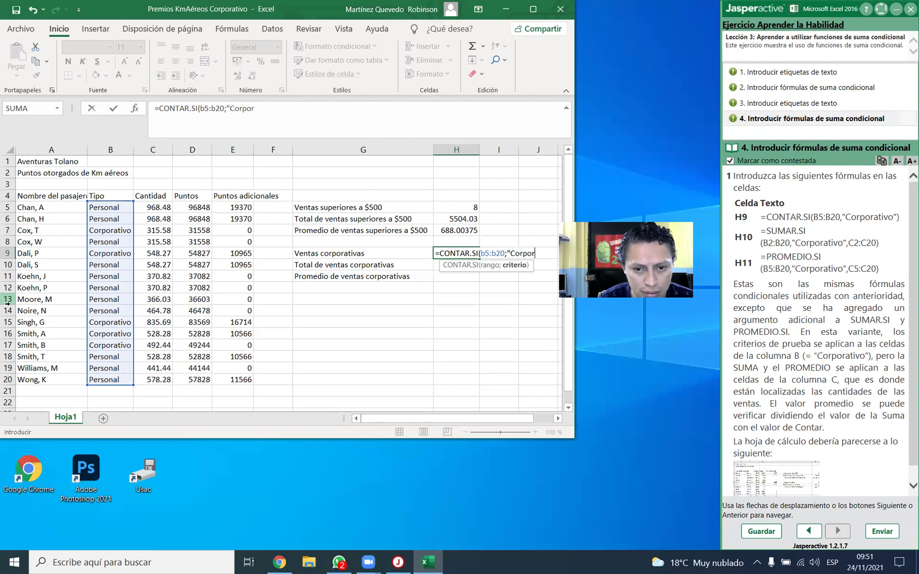
type("ativo")
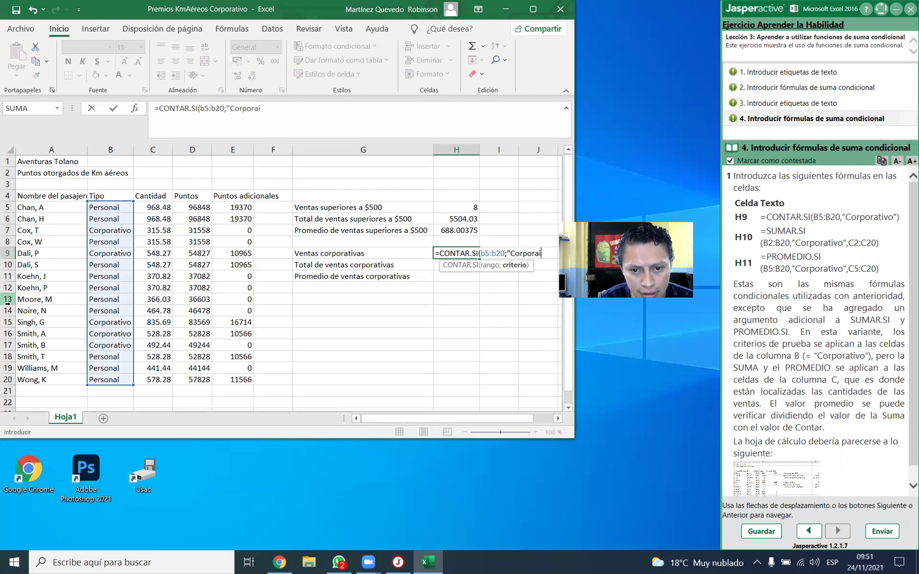
type("\"")
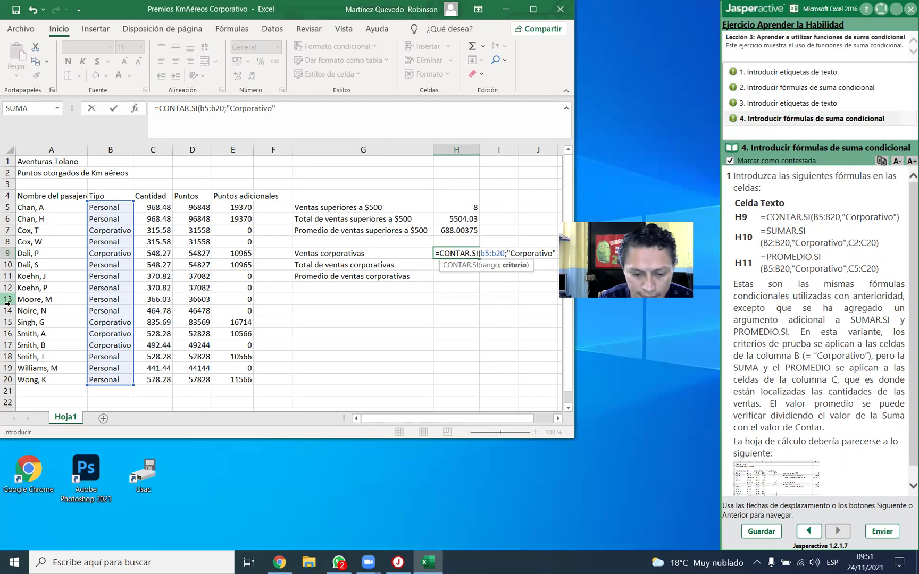
key("Return")
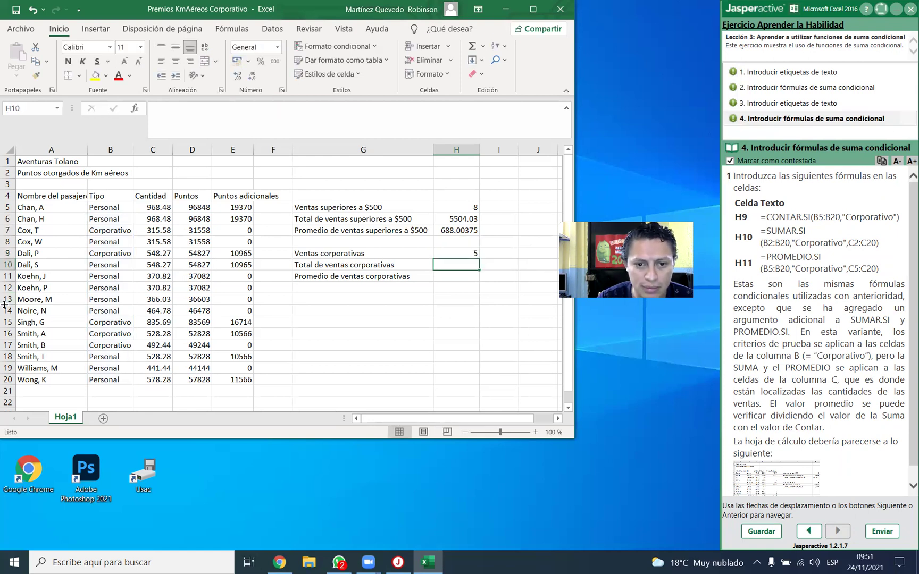
Step: Go down the Tipo column row by row from B5 to check the corporate entries against the count in H9
left_click(123, 206)
key("Down")
key("Down")
key("Down")
key("Down")
key("Down")
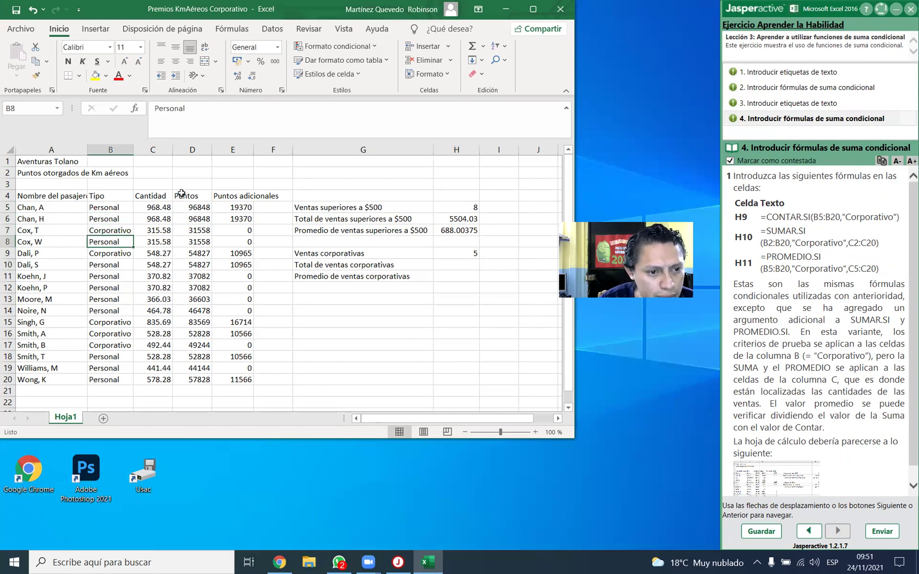
key("Down")
key("Down")
key("Down")
key("Down")
key("Down")
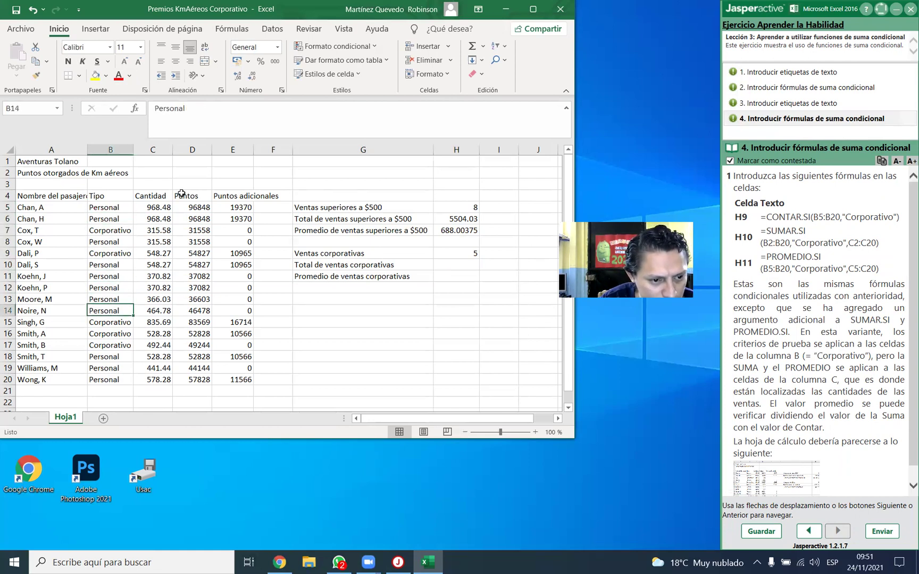
key("Down")
key("Down")
key("Down")
key("Down")
key("Down")
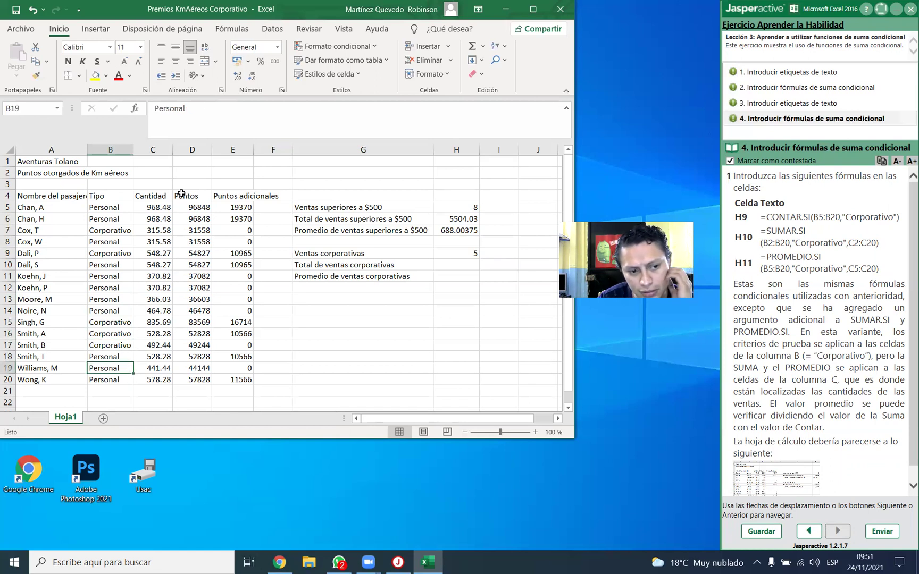
Step: Begin a SUMAR.SI formula in cell H10 with b2:b20 as the range to test
left_click(437, 287)
left_click(439, 266)
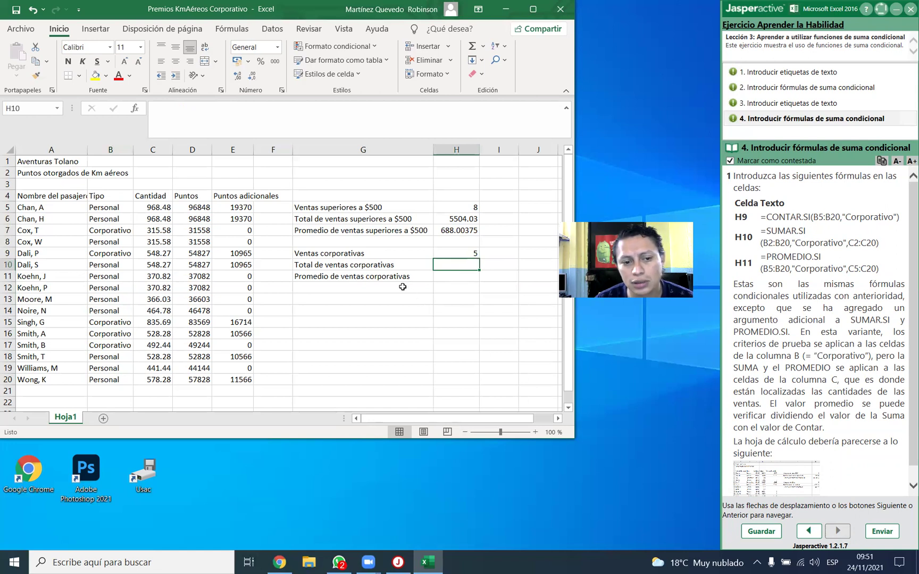
type("=SUMAR.SI(")
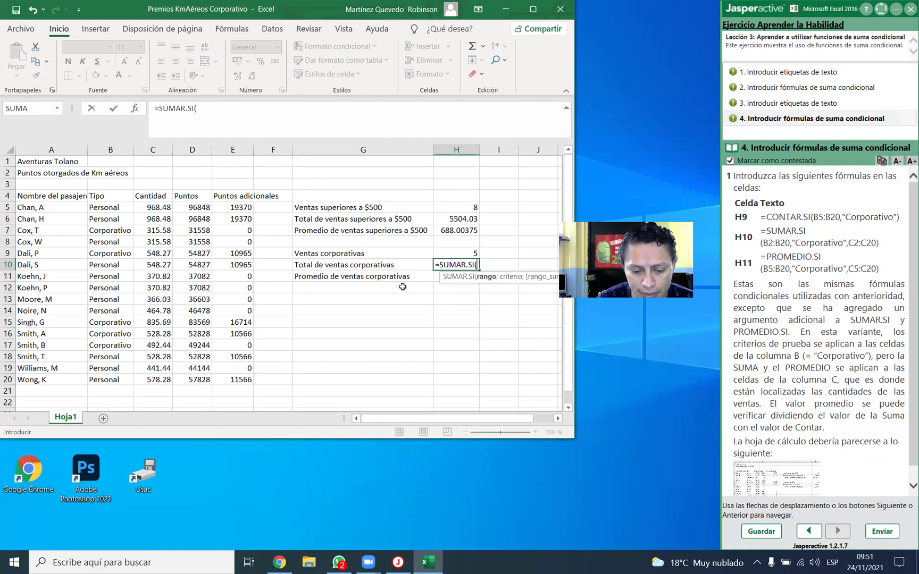
type("b8")
key("BackSpace")
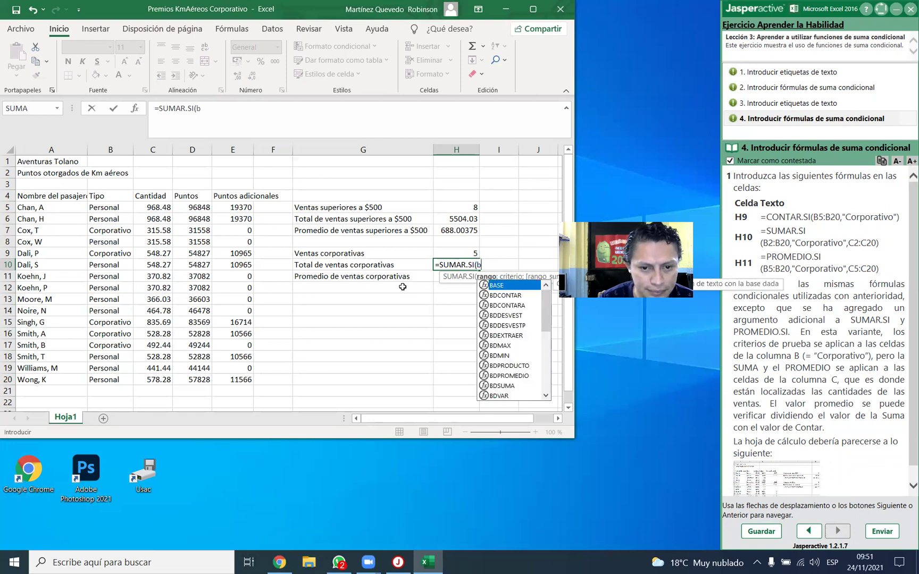
type("0")
key("BackSpace")
type("2:20")
key("BackSpace")
key("BackSpace")
type("b20")
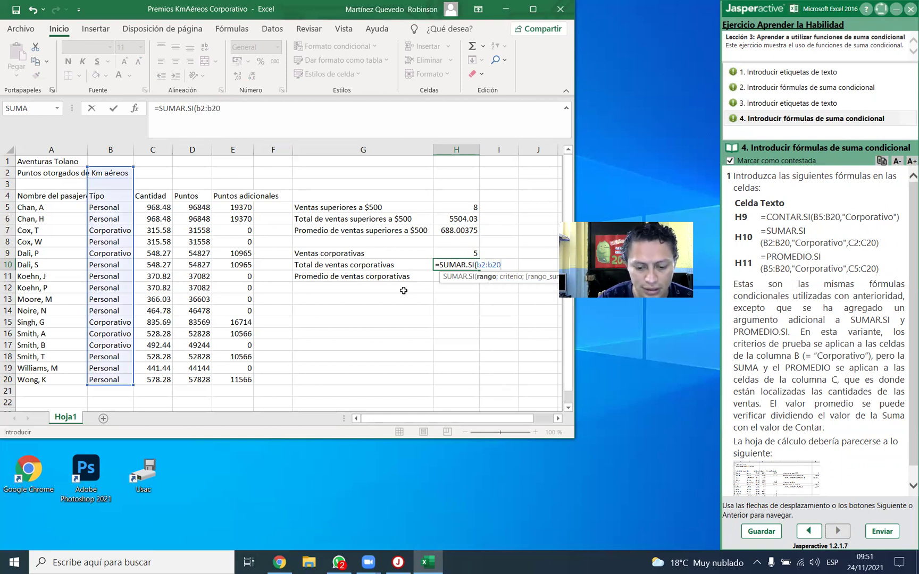
Step: Add "Corporativo" as the criterion and c5:c20 as the sum range of the H10 formula
type(";\"Corporta")
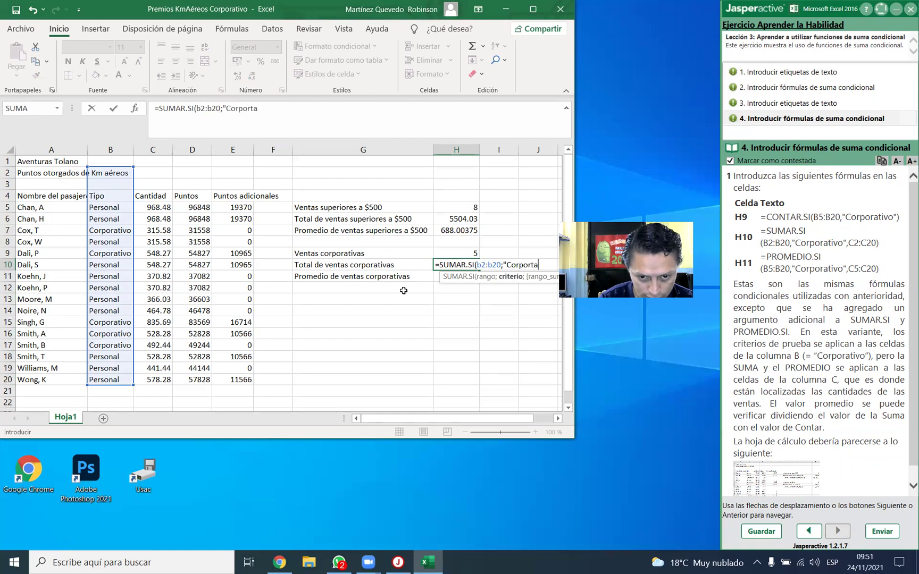
key("BackSpace")
key("BackSpace")
type("ativo\"")
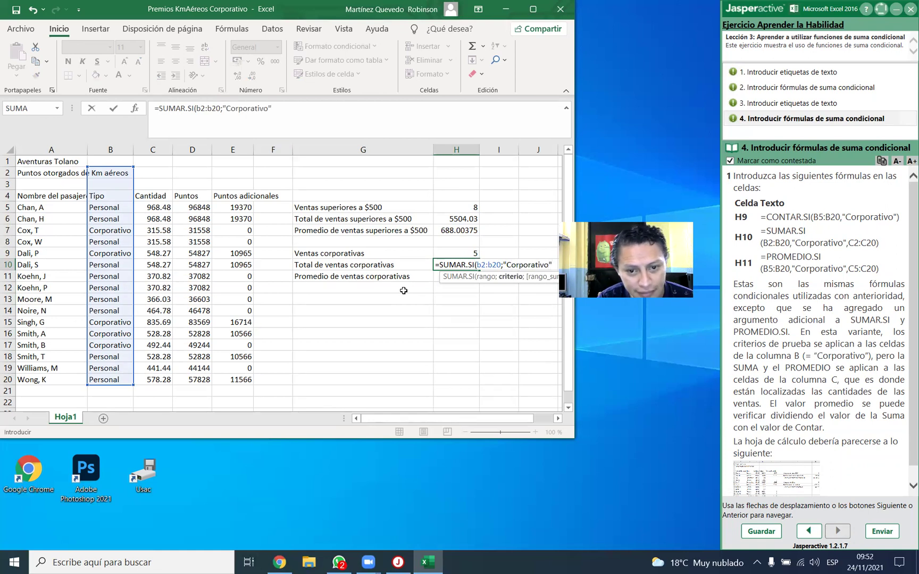
type(";")
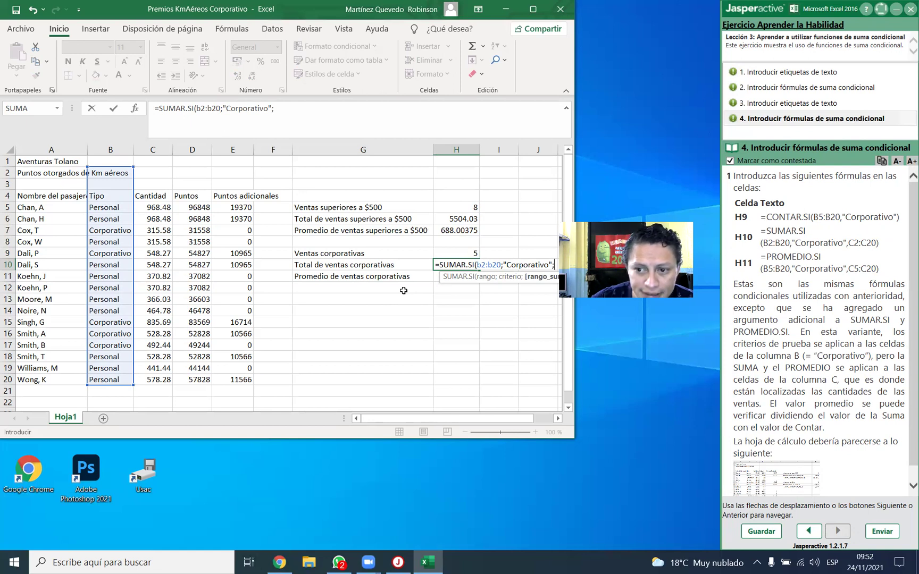
type("c5")
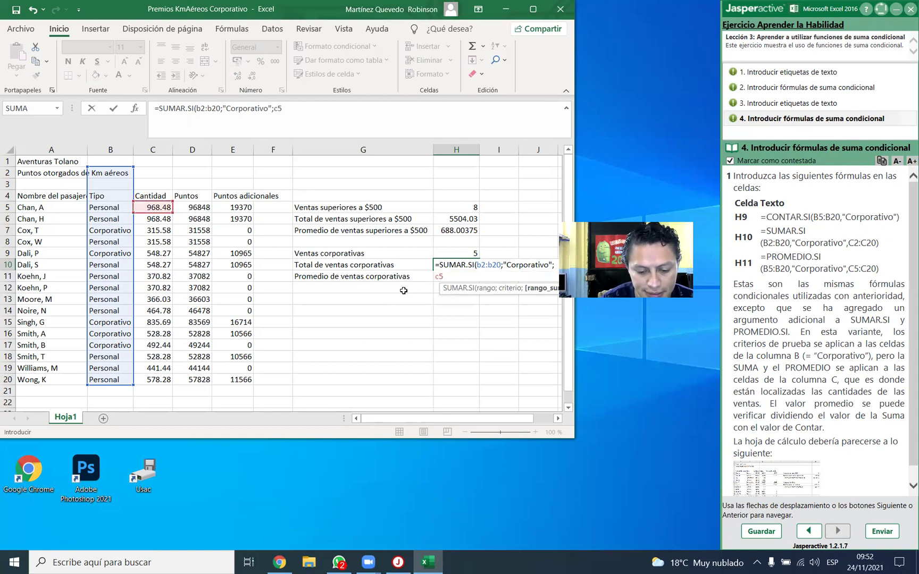
type(":")
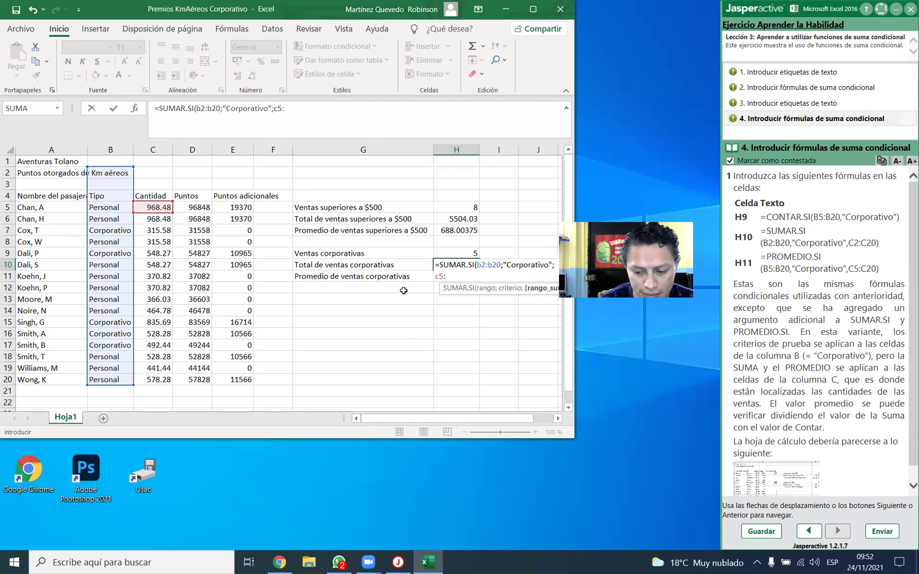
type("c20")
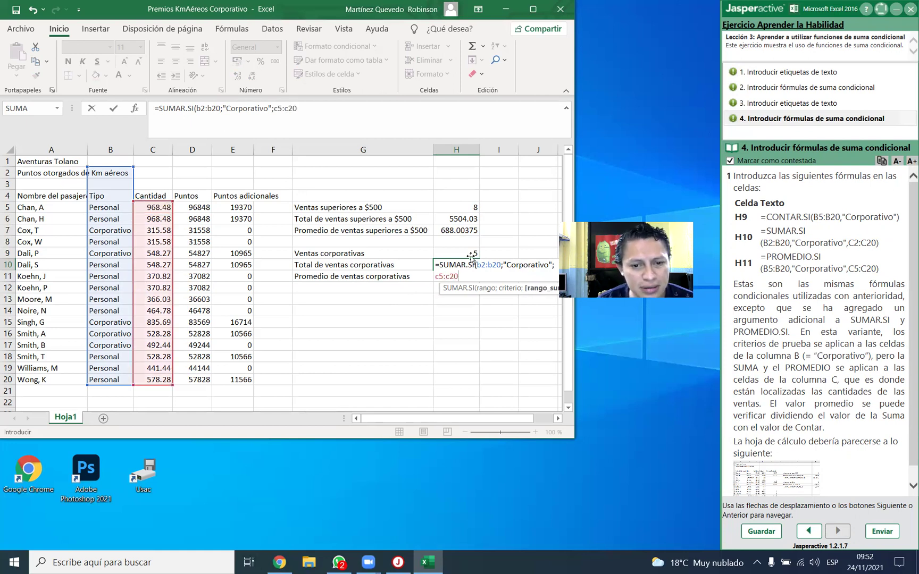
Step: Correct the tested range in the H10 formula to b5:b20 and close its parenthesis
left_click(486, 266)
key("BackSpace")
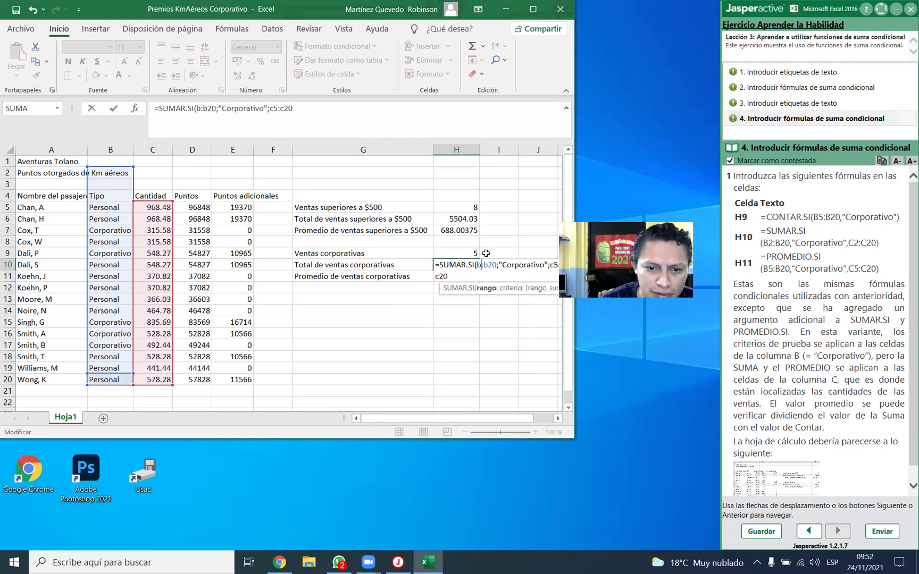
type("5")
left_click(457, 277)
key("Right")
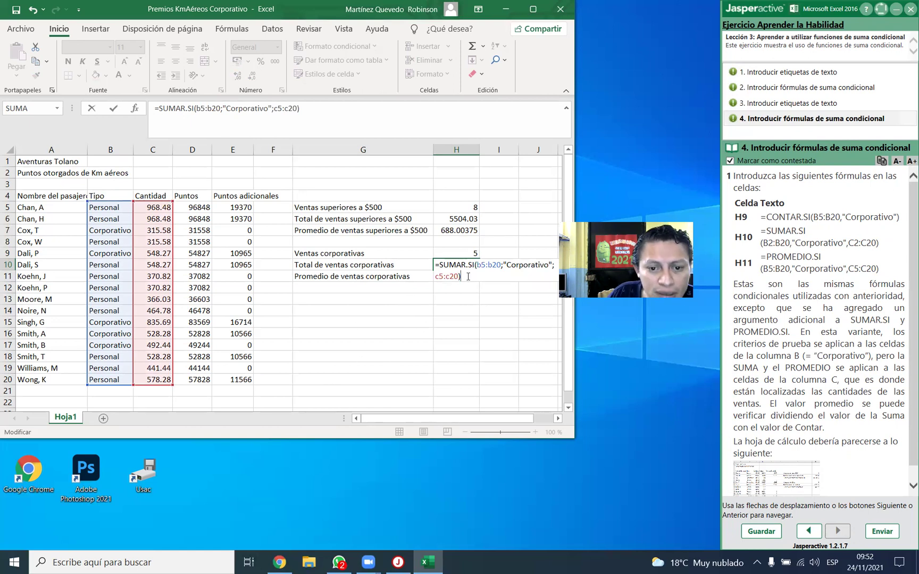
Step: Go over the range, criterion and sum range arguments of the SUMAR.SI formula and commit it in H10
left_click_drag(478, 264, 502, 266)
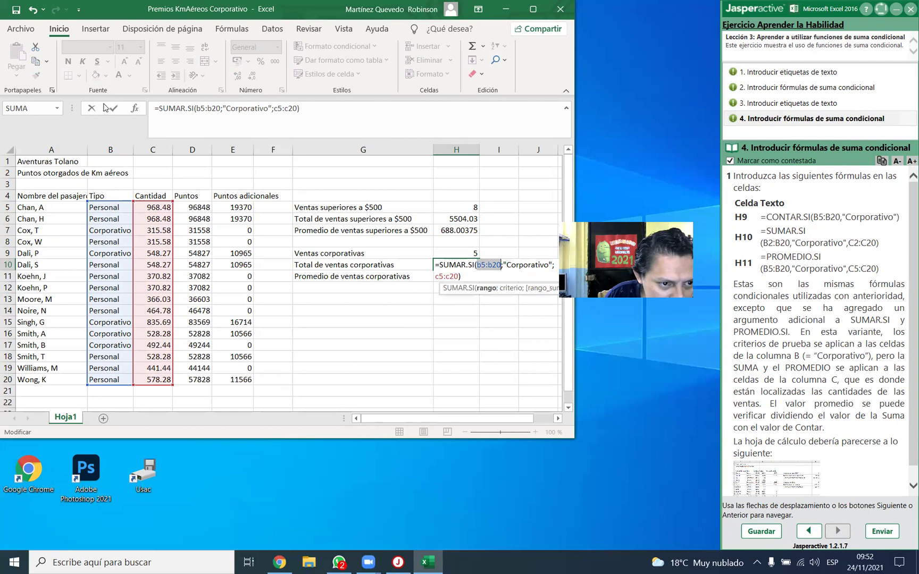
left_click_drag(511, 264, 542, 265)
left_click(511, 265)
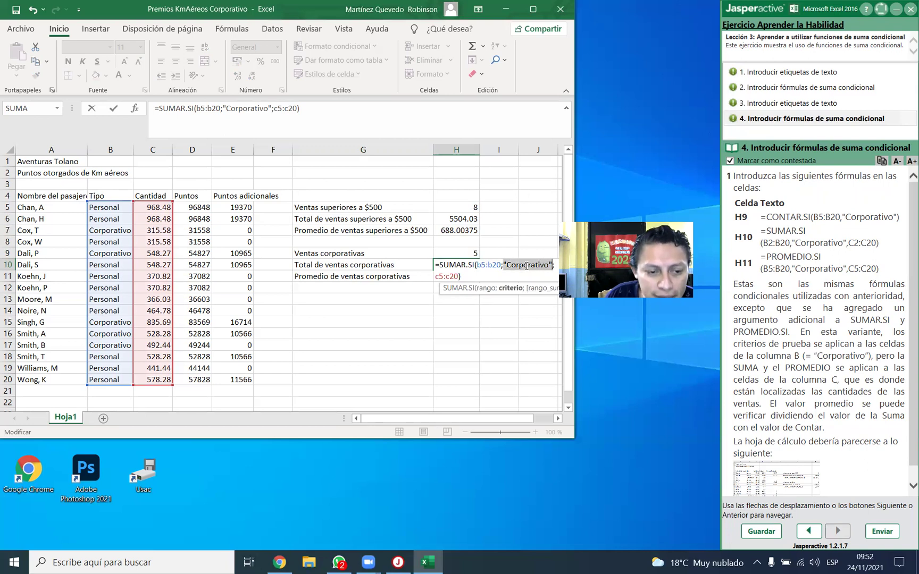
left_click_drag(436, 276, 457, 282)
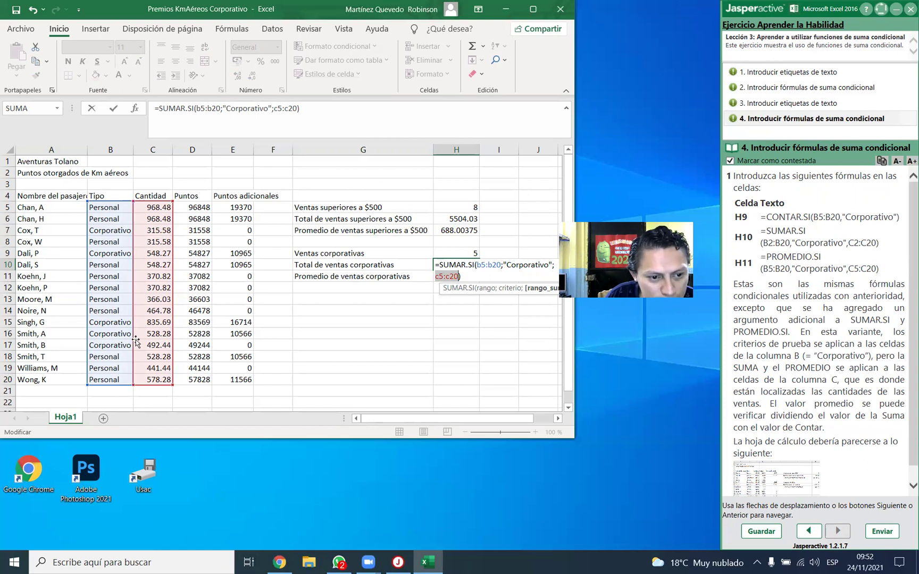
left_click(466, 273)
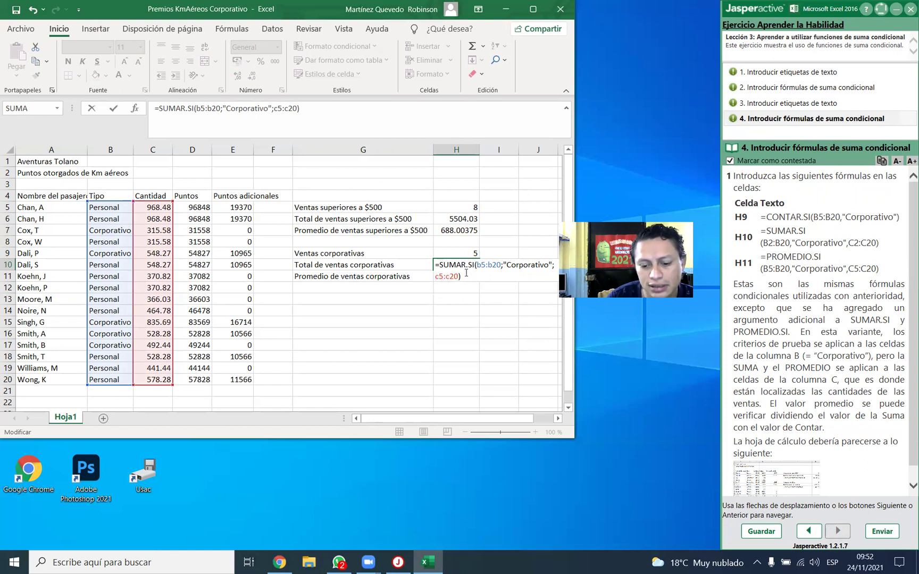
key("Return")
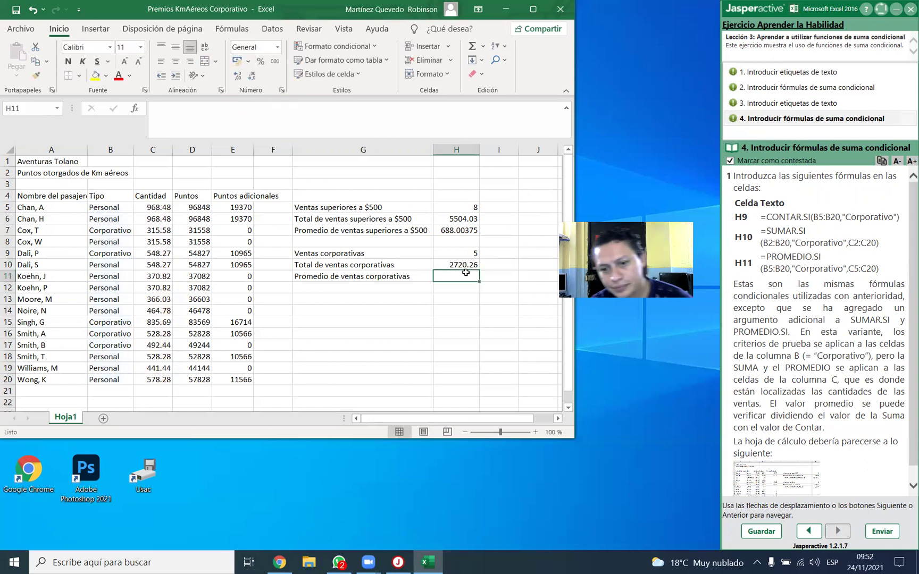
Step: Try starting a PROMEDIO.SI formula in cell H11 with b5:b20 as the range to test
type("=")
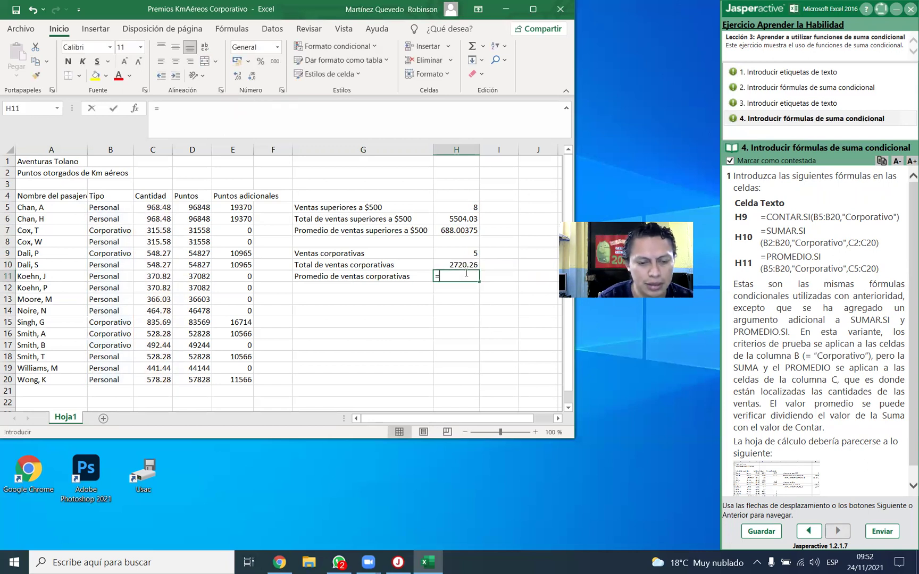
type("PROMEDIO(")
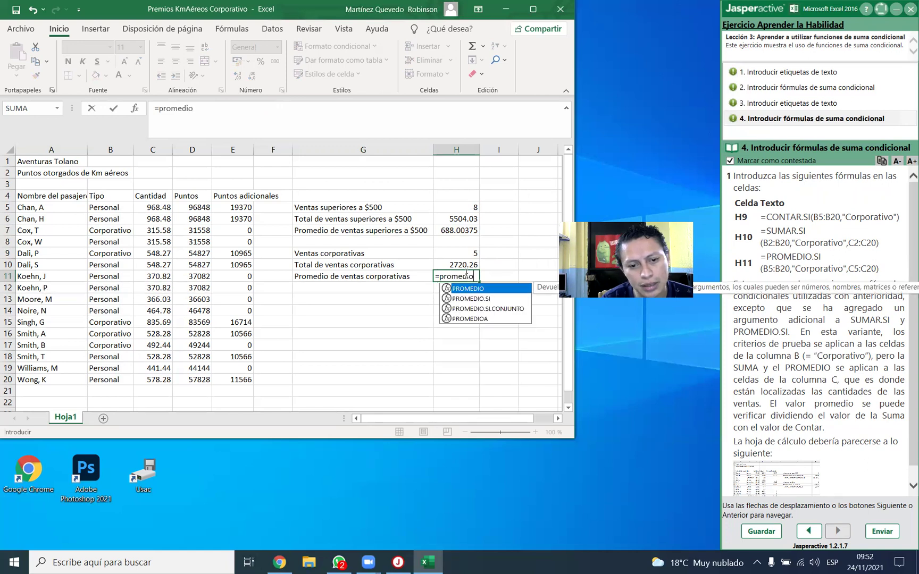
key("BackSpace")
type(".SI(")
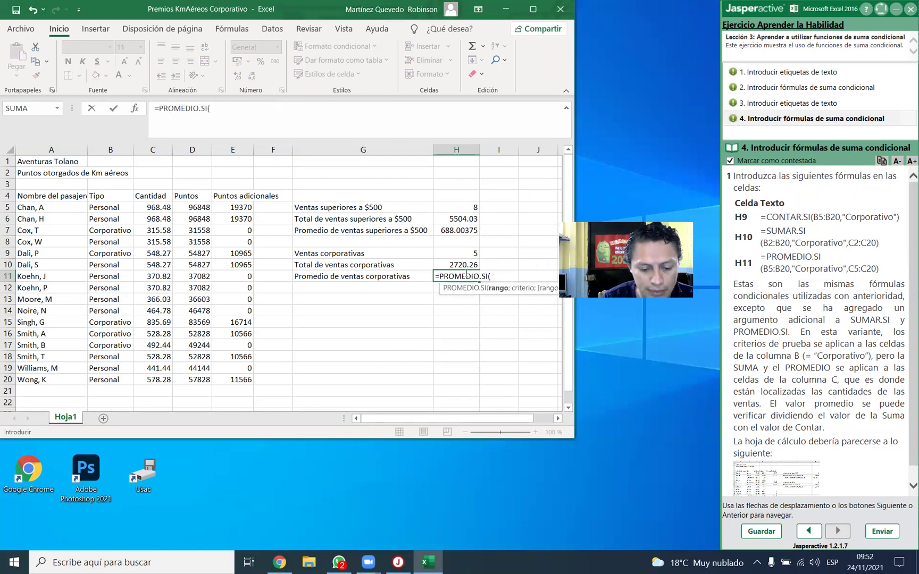
type("b5:b20")
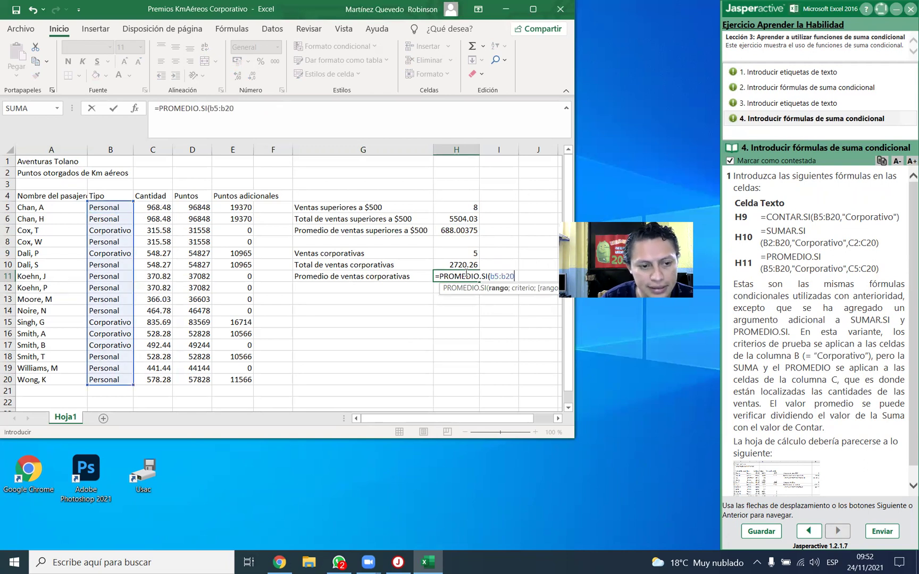
type(";")
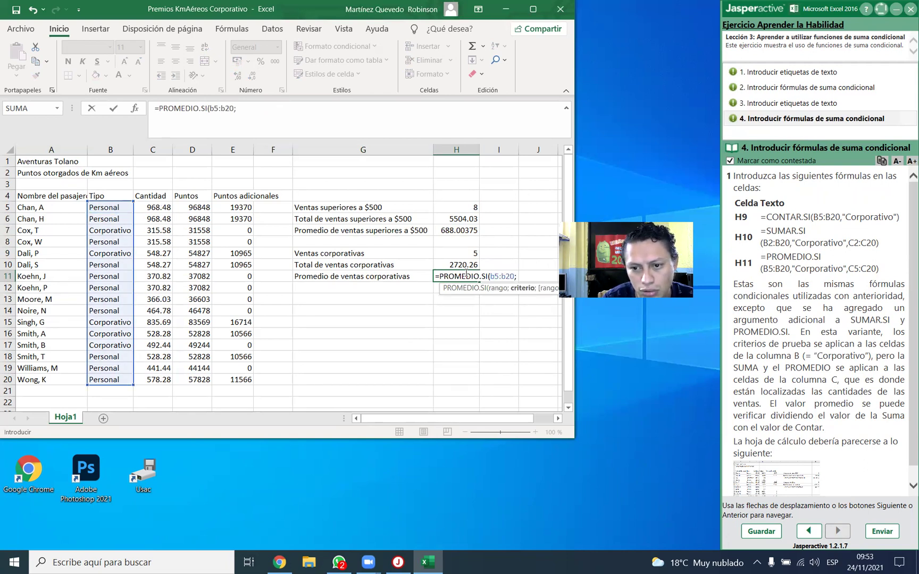
Step: Try to complete the H11 formula with the criterion "Corportivo" and the average range c5:c20
type("\"Cor")
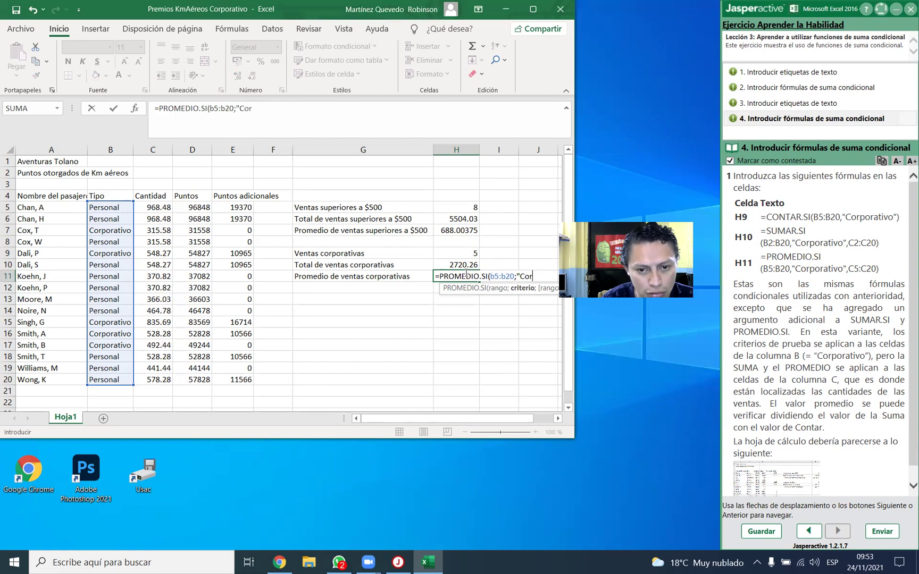
type("portaivo")
key("BackSpace")
key("BackSpace")
key("BackSpace")
key("BackSpace")
type("ivo")
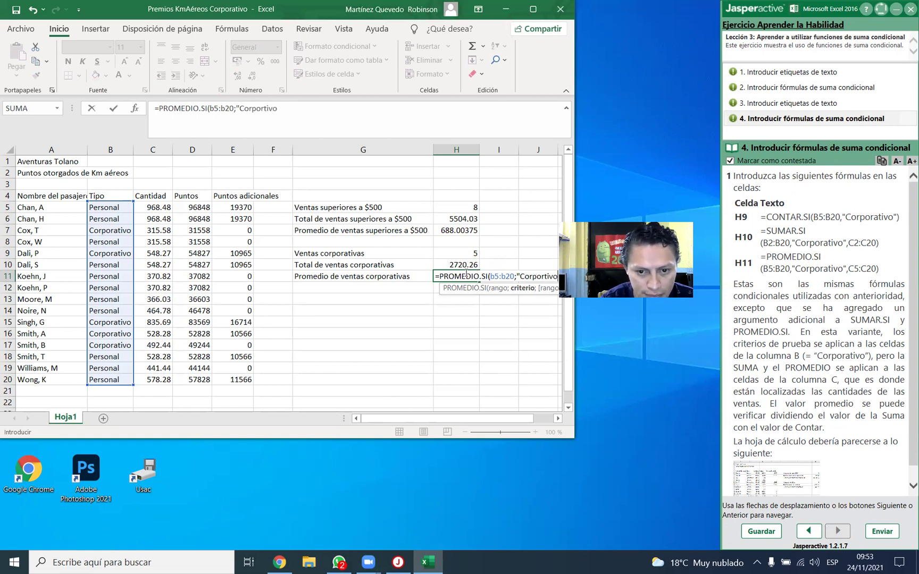
type("\"")
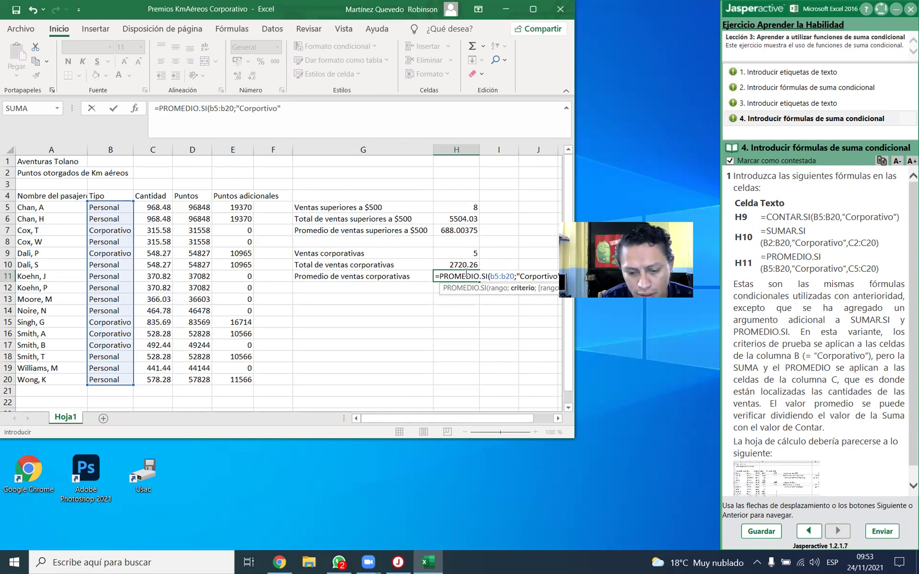
type(";c5")
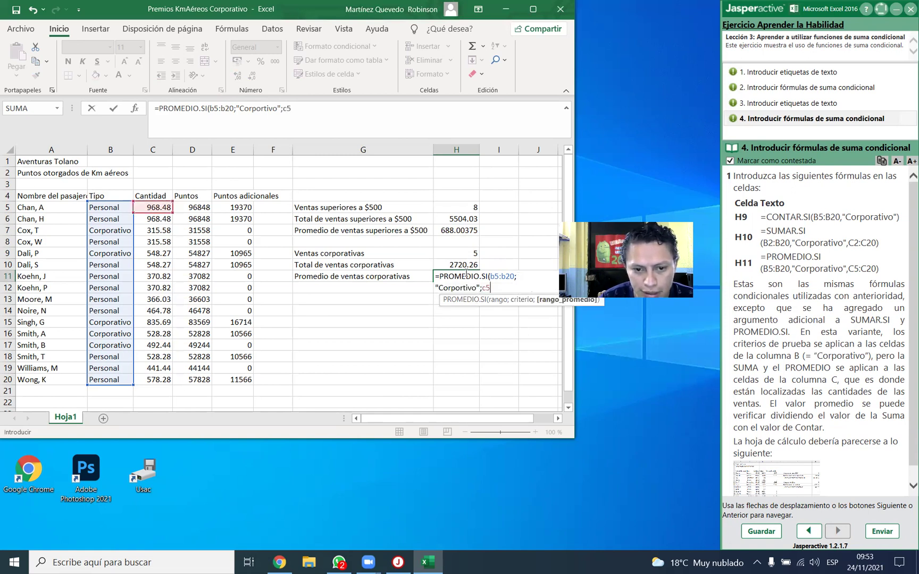
type(":")
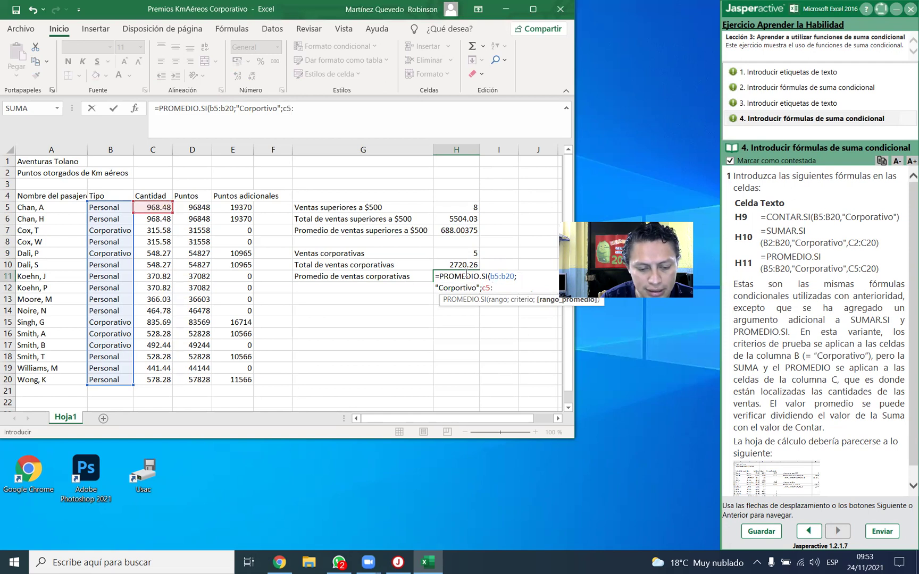
type("c20")
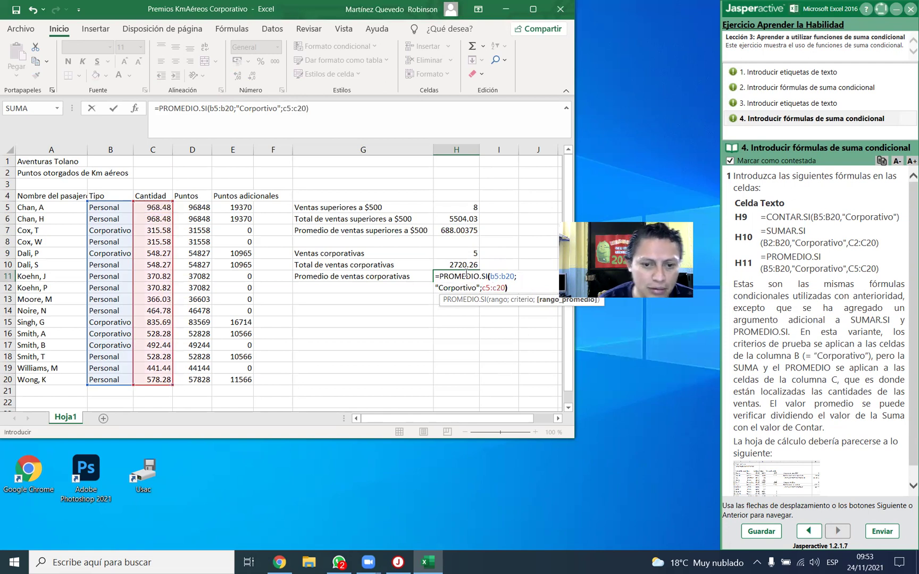
type(")")
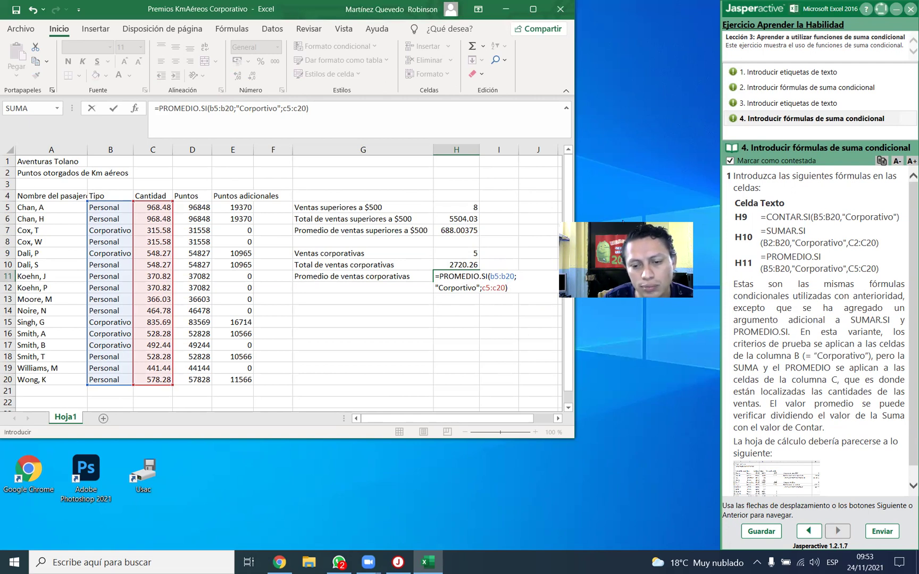
key("Return")
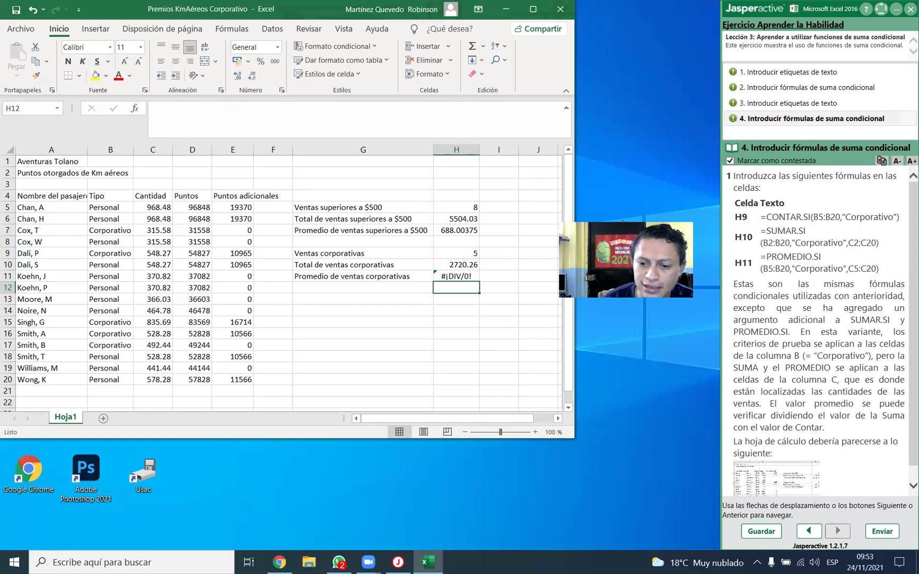
Step: Read the end of the task 4 instructions and compare the worksheet with the enlarged sample image
left_click(807, 417)
scroll(808, 416, "down", 1)
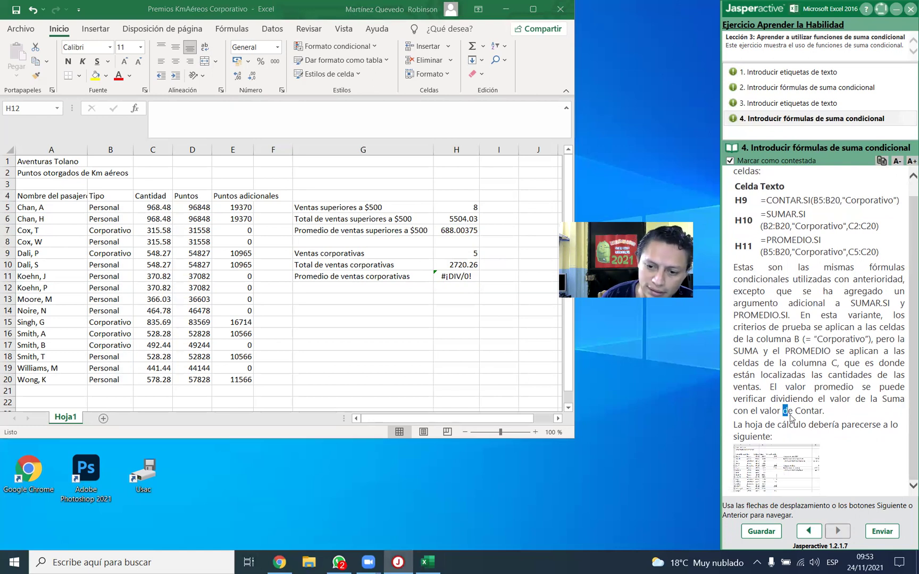
left_click_drag(745, 424, 769, 439)
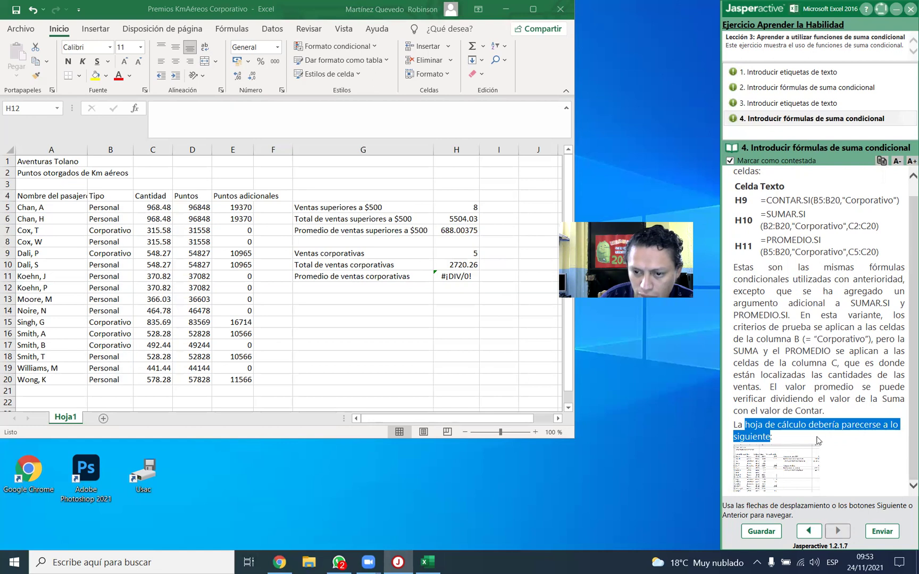
left_click(816, 437)
left_click(807, 458)
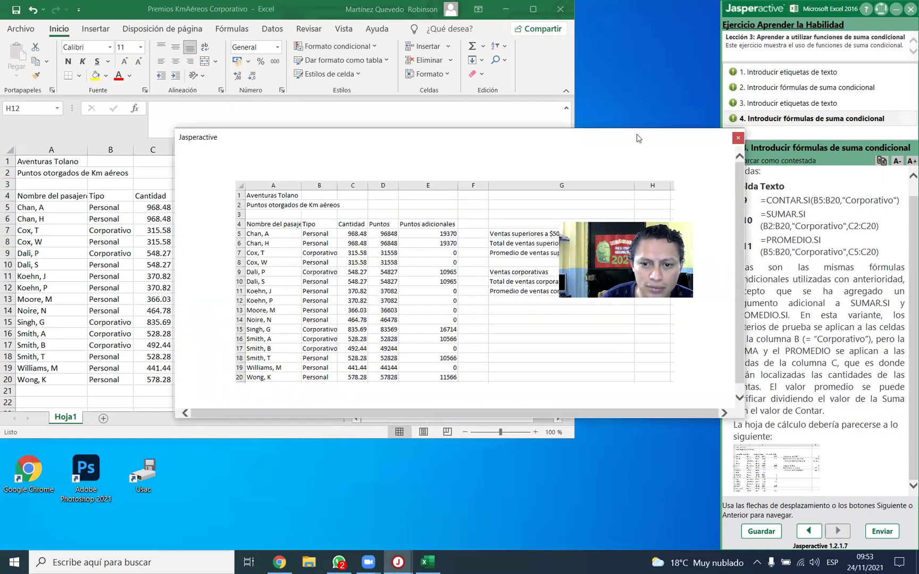
left_click_drag(637, 137, 643, 64)
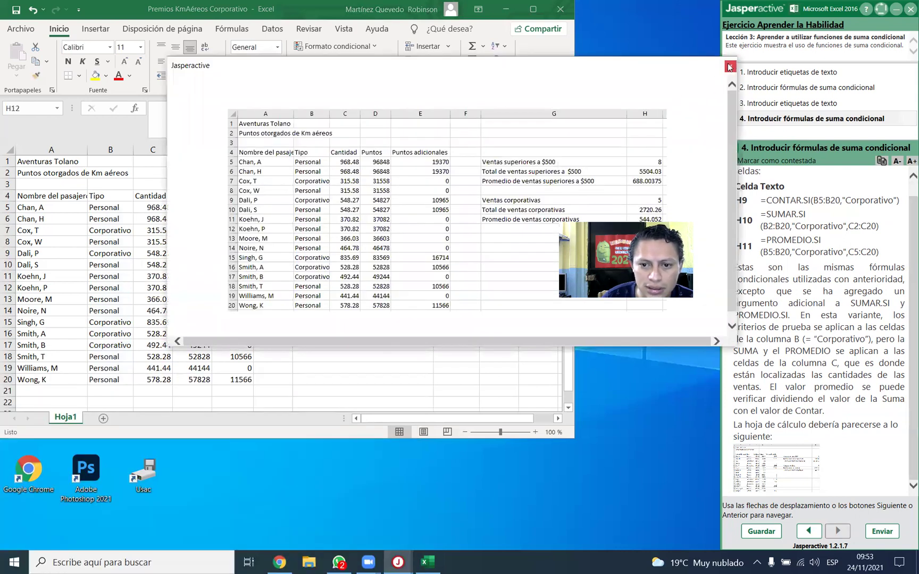
left_click(730, 65)
Step: Undo the average formula entry in cell H11
key("ctrl+z")
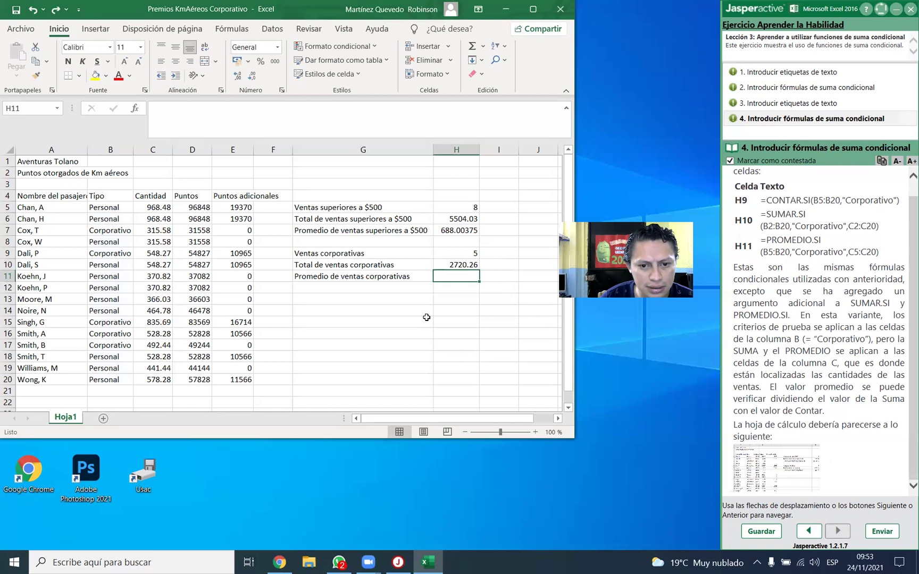
Step: Start a PROMEDIO.SI formula in cell H11 with the range b5:b20 and the criterion "Corporativo"
type("=prome")
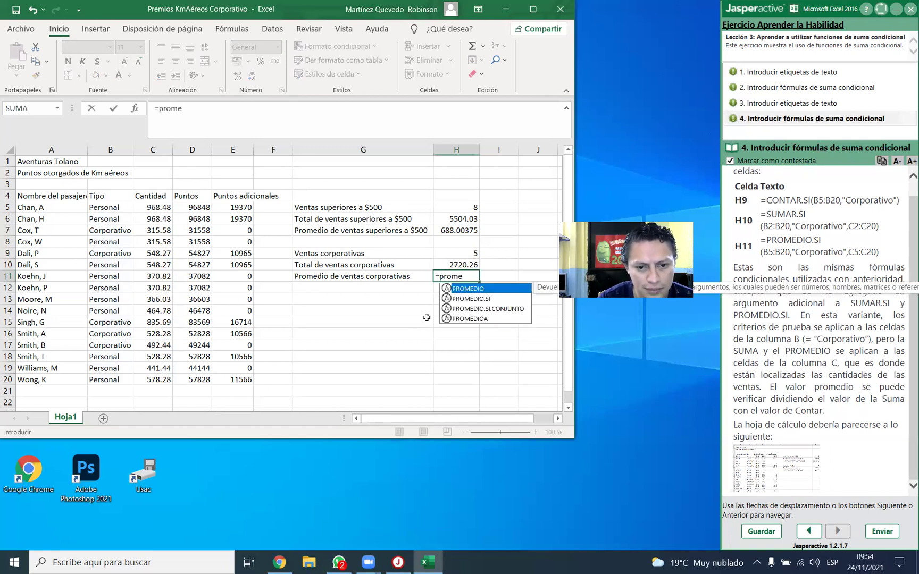
key("Down")
key("Tab")
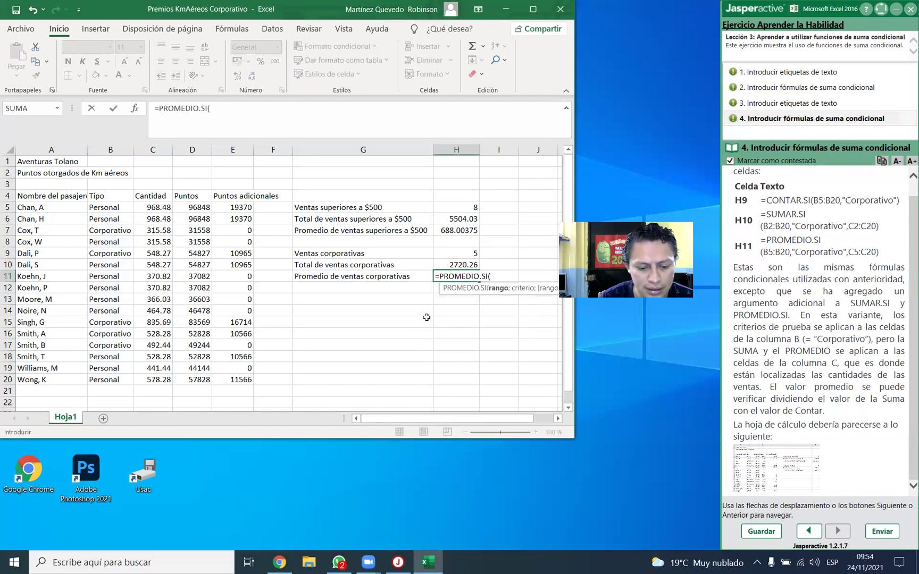
type("b2:b20")
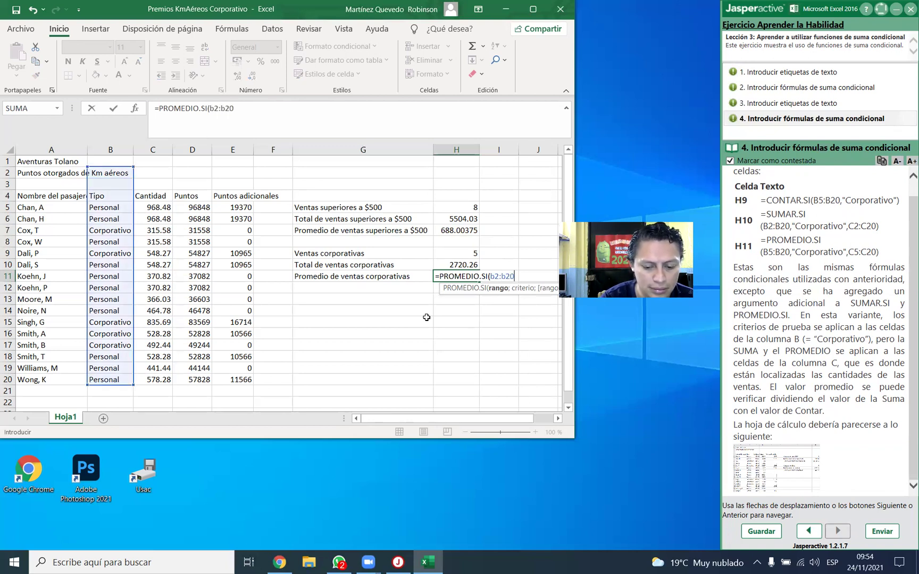
type(";\"Corporativo")
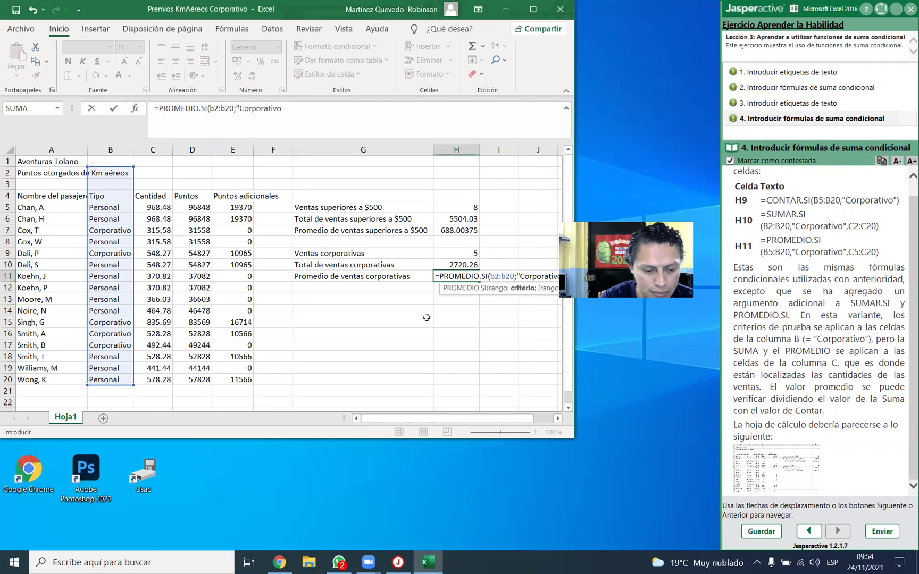
type("\";")
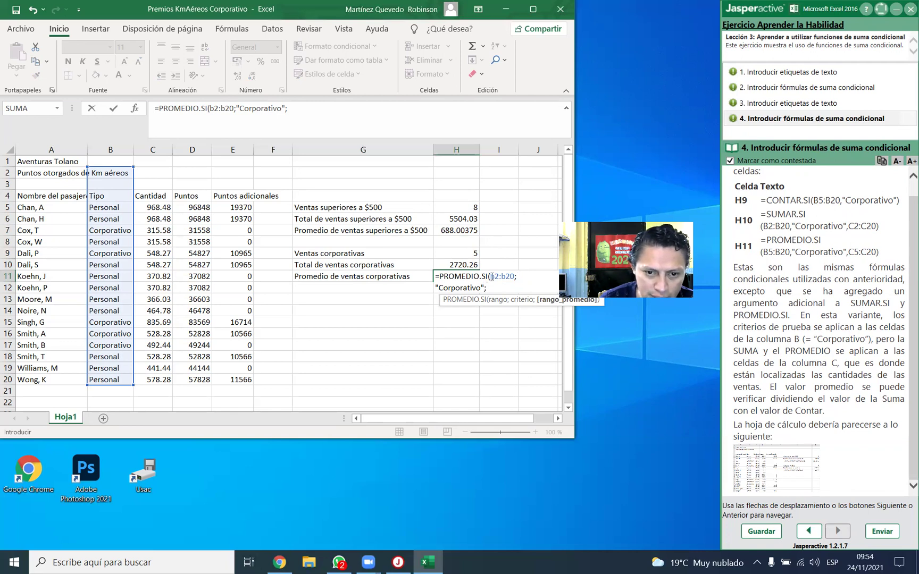
key("BackSpace")
type("5")
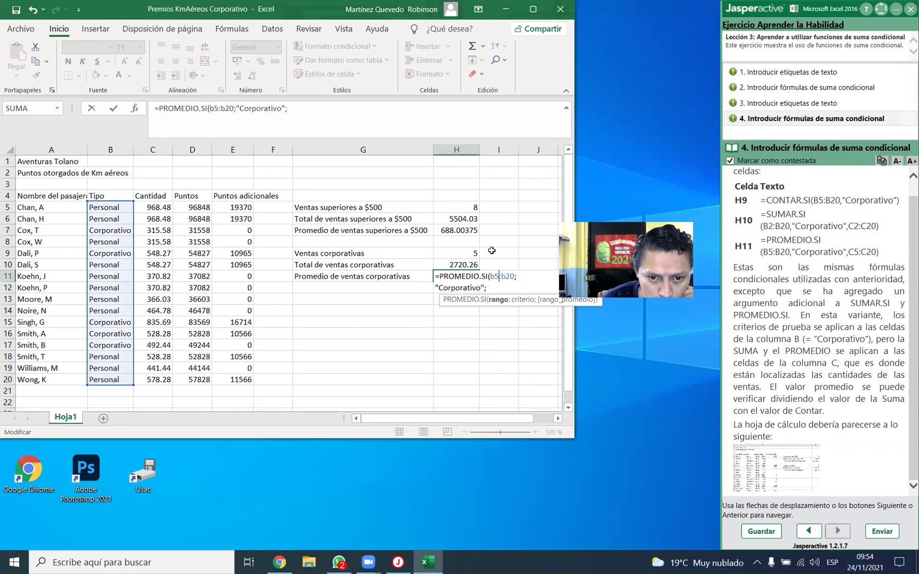
Step: Complete the H11 formula with the average range c5:c20 and compare the worksheet with the enlarged sample image
left_click(505, 287)
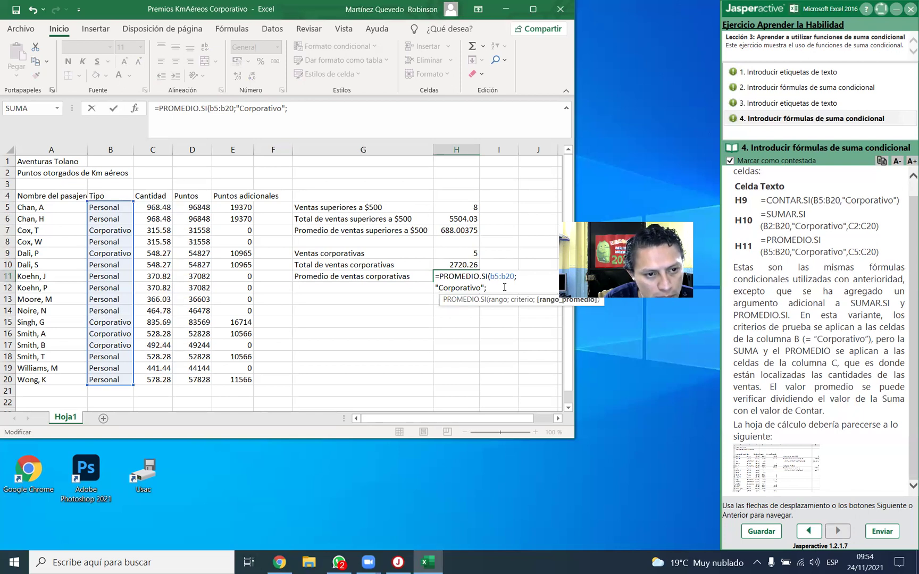
type("c0")
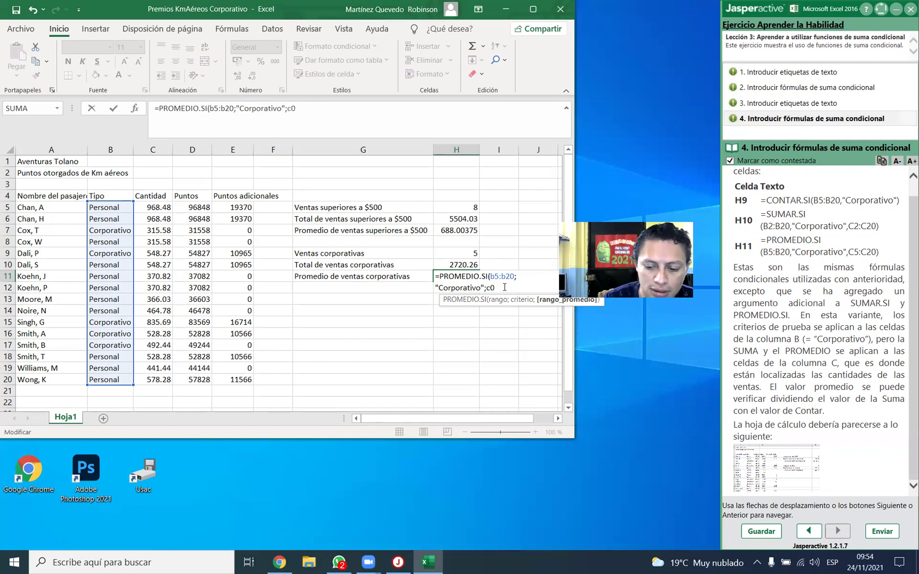
key("BackSpace")
type("2")
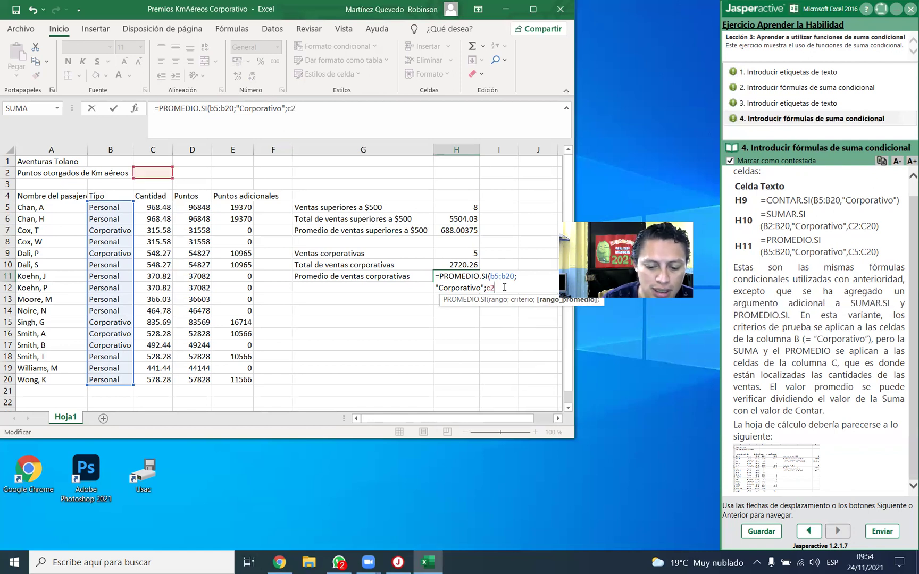
type(":c20")
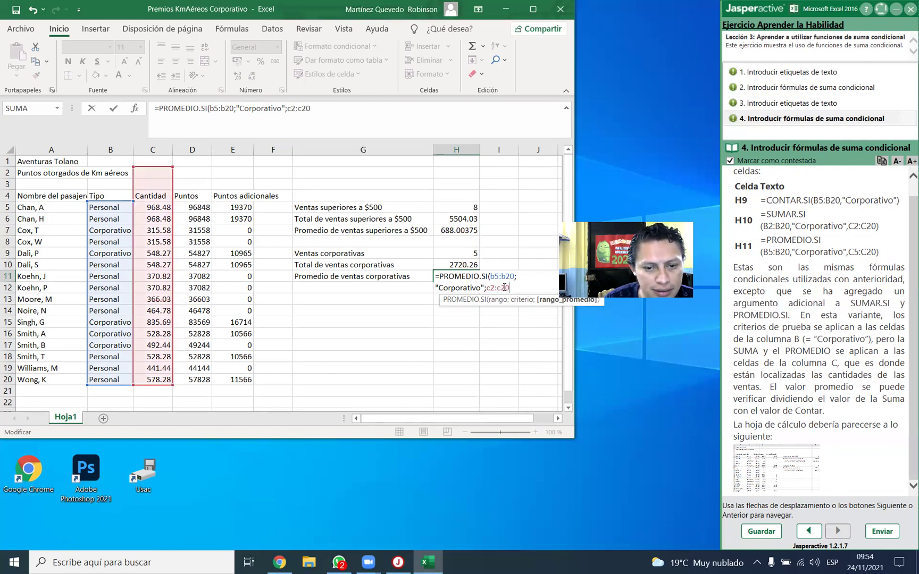
left_click_drag(495, 288, 490, 287)
type("5")
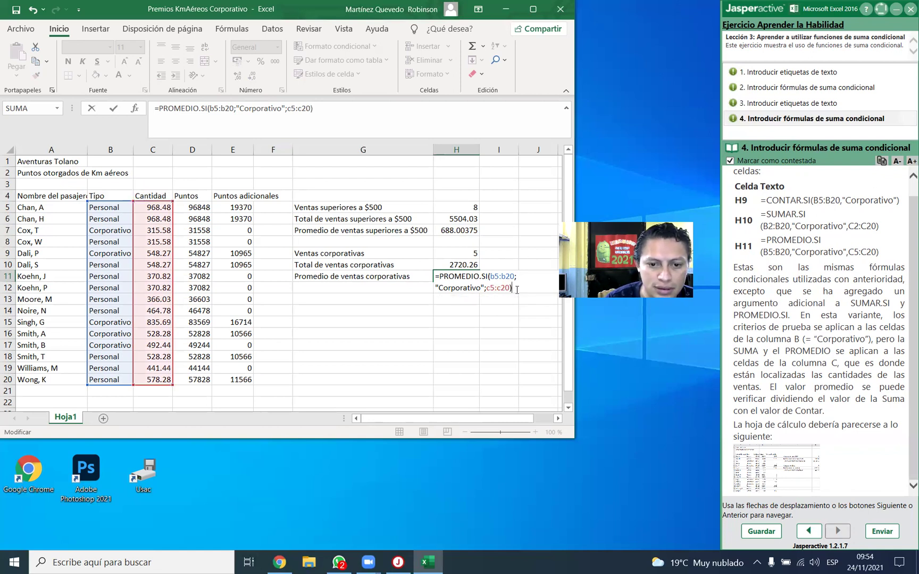
key("Return")
left_click(789, 471)
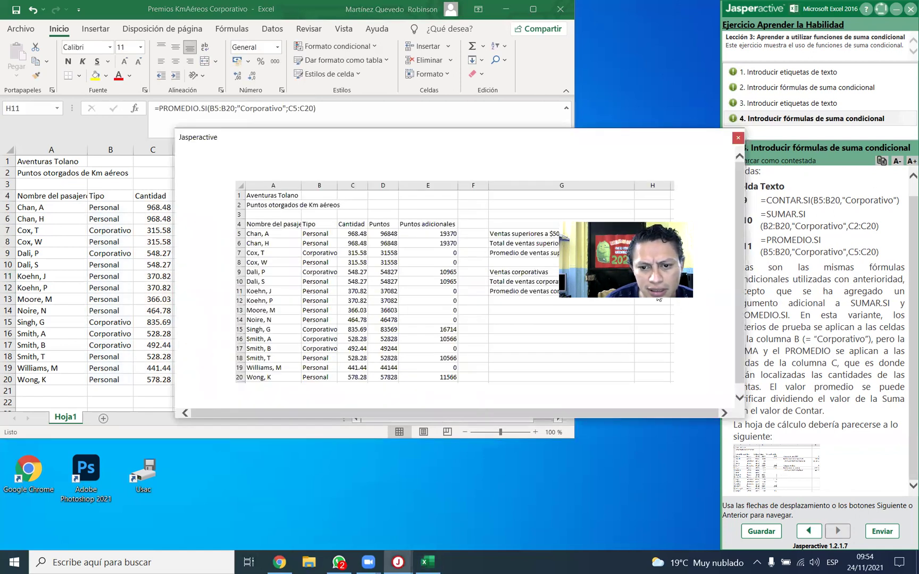
left_click(738, 138)
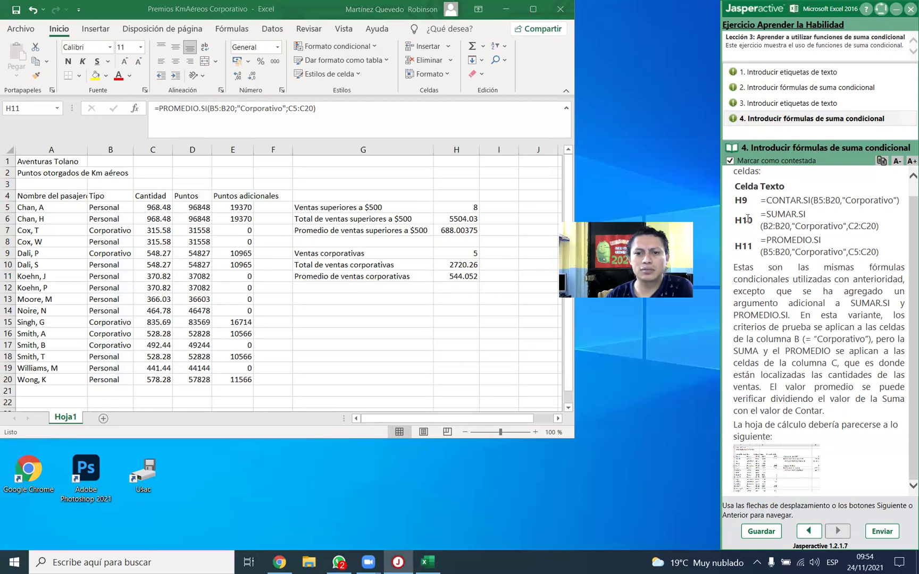